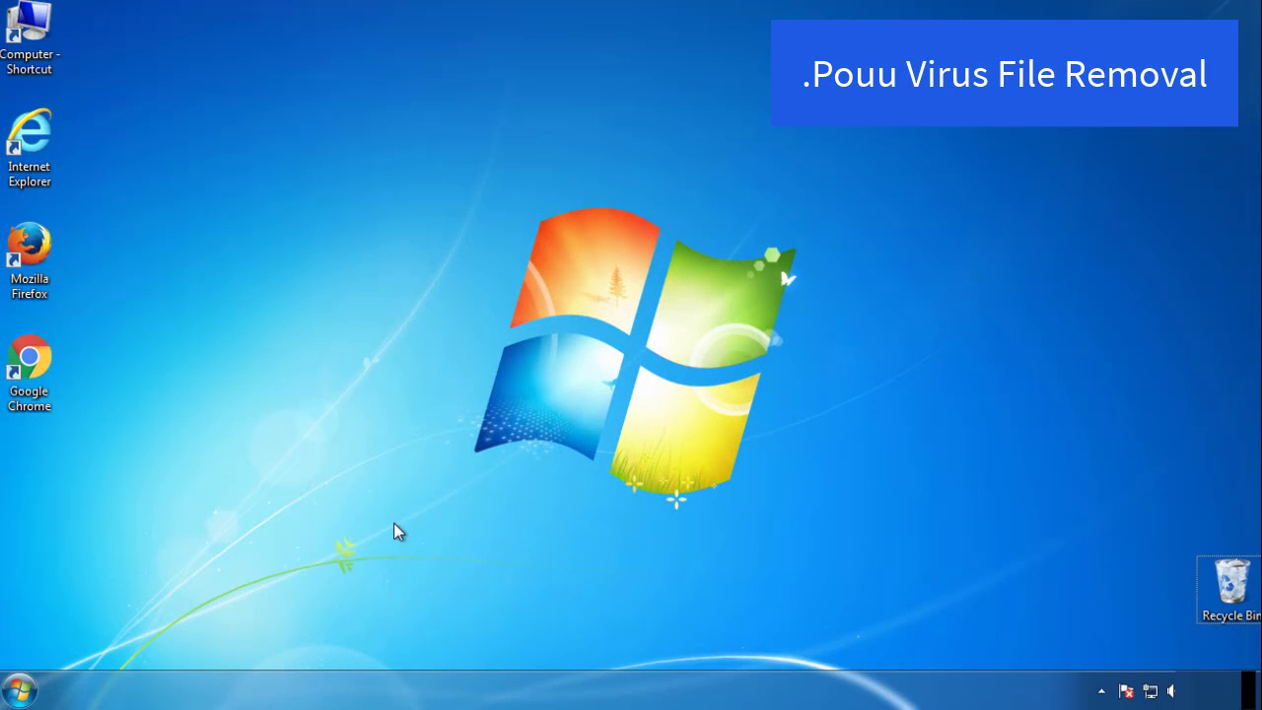
# Run msconfig and turn on Safe boot (Minimal) in the Boot settings, then confirm.
pyautogui.click(30, 688)
pyautogui.click(101, 637)
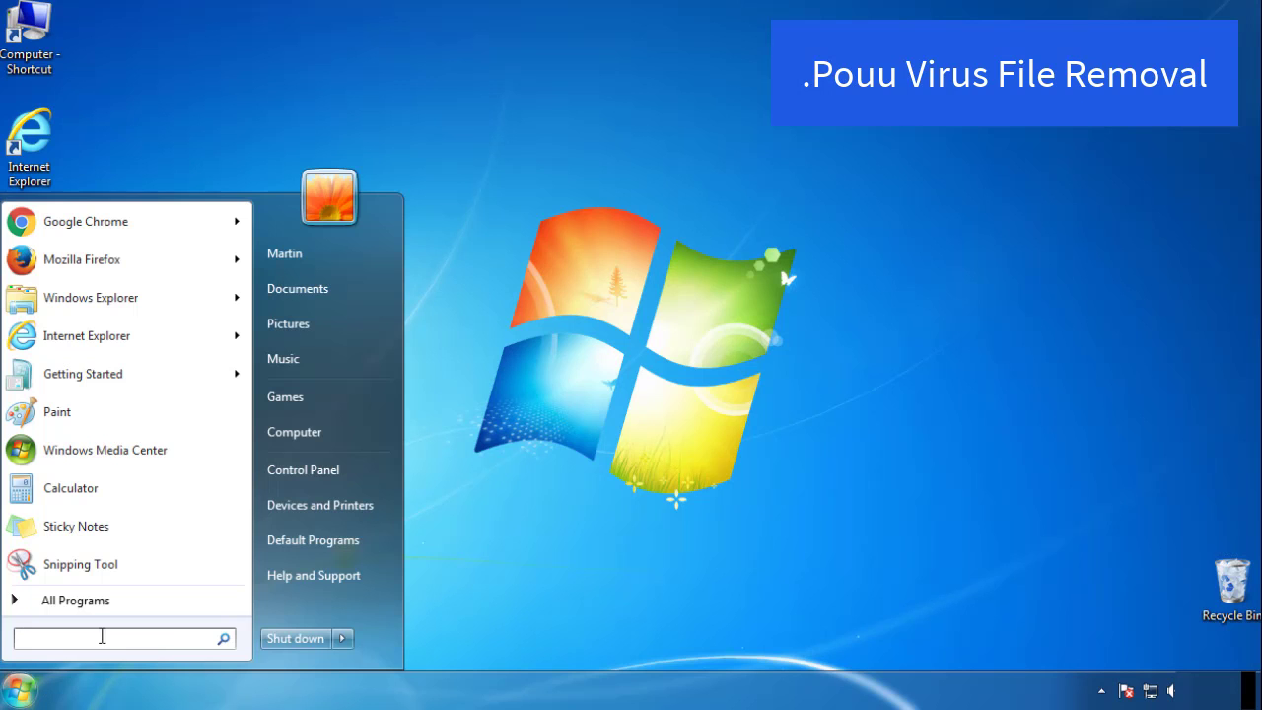
pyautogui.write('mscon')
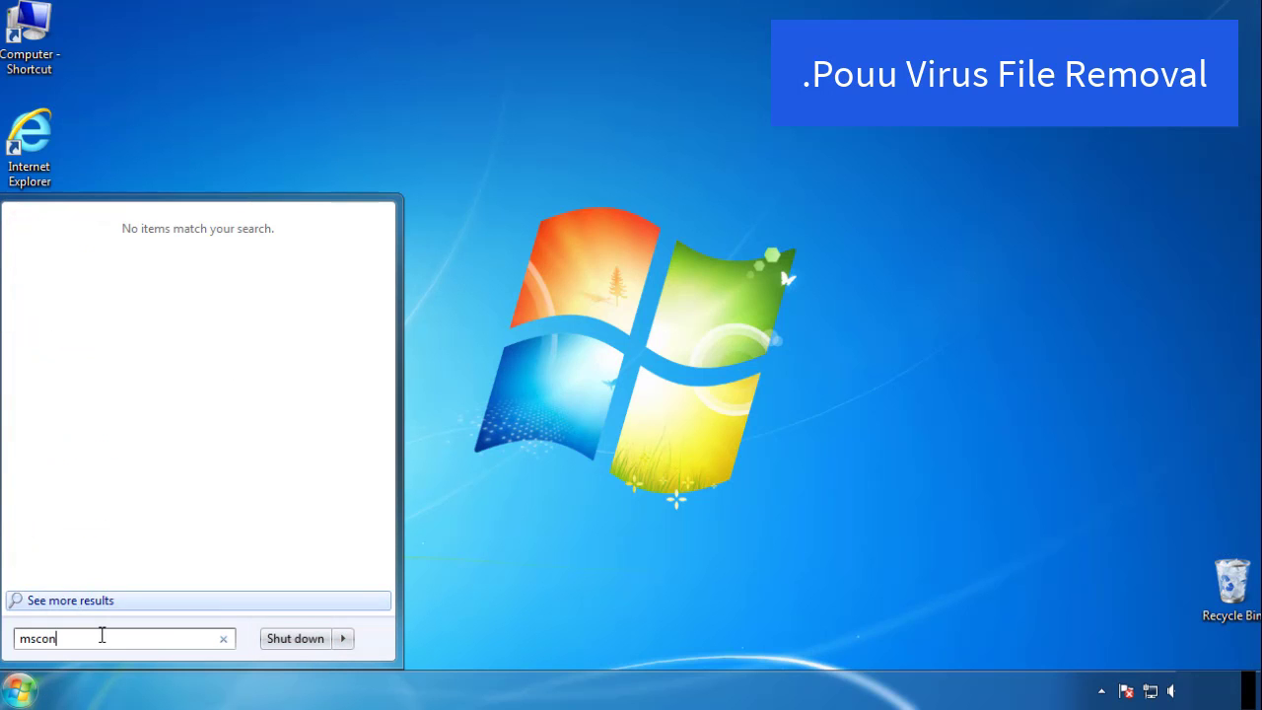
pyautogui.write('fig')
pyautogui.press('Return')
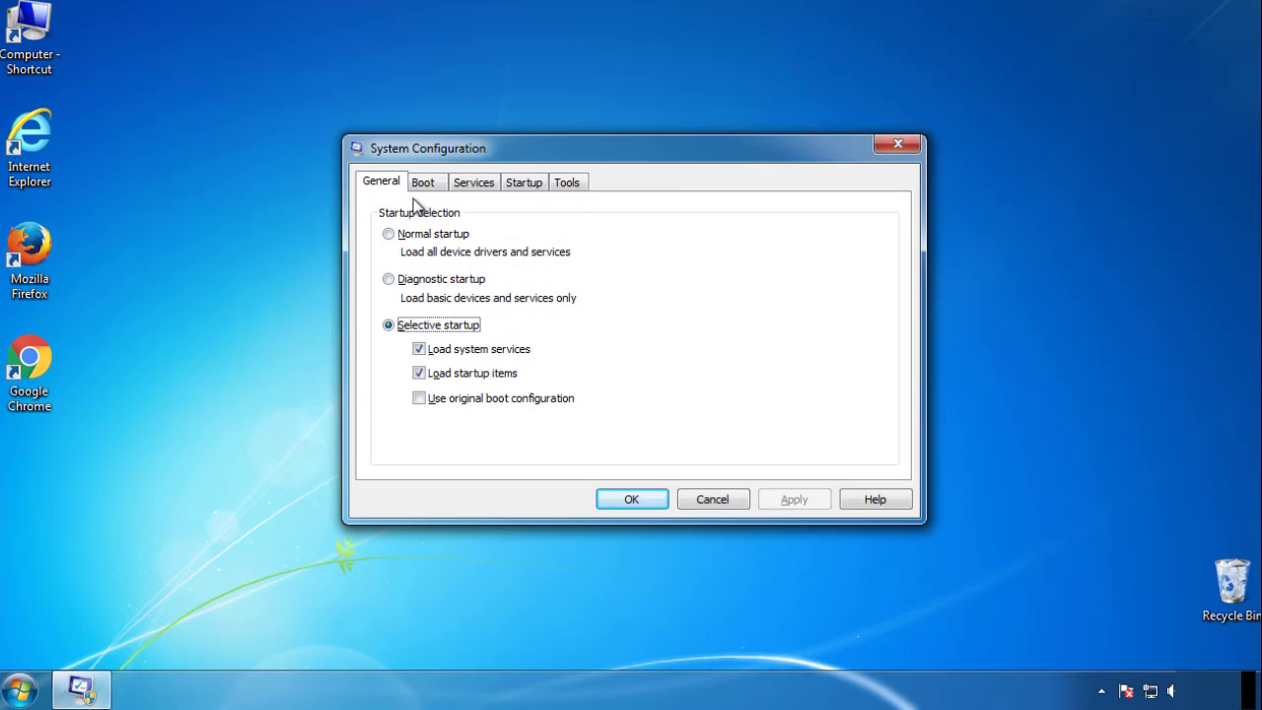
pyautogui.click(423, 185)
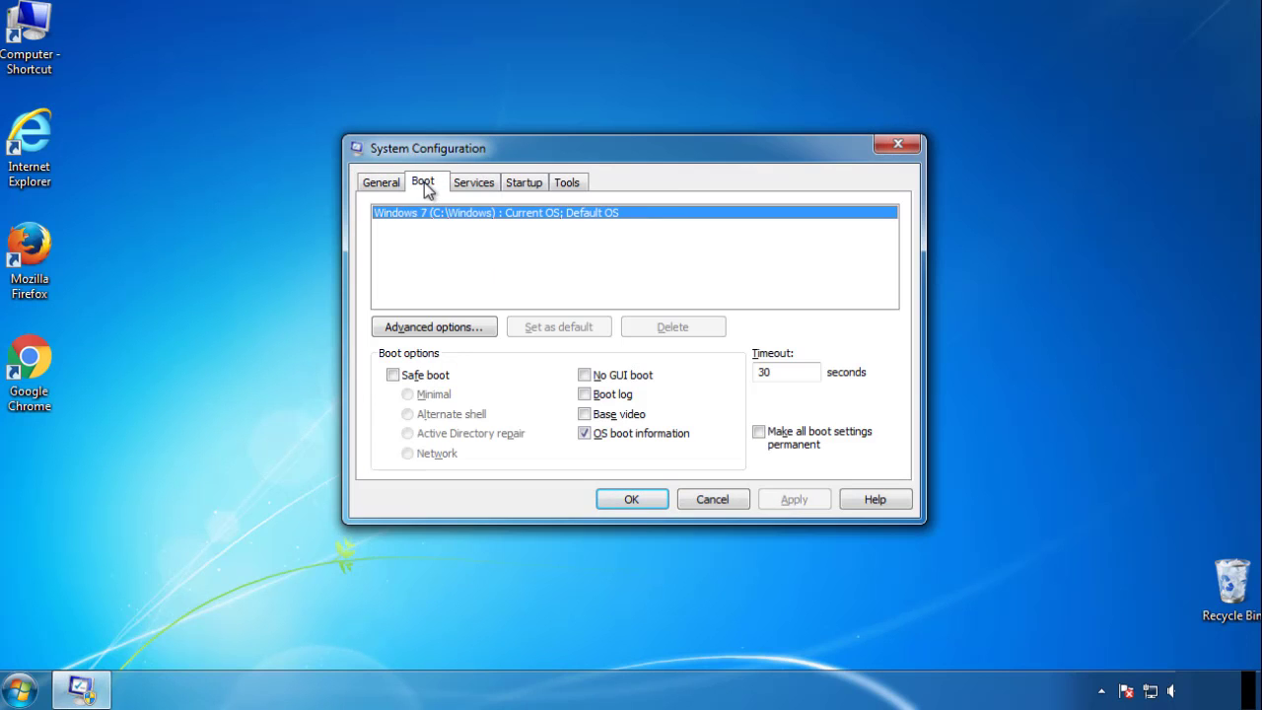
pyautogui.click(392, 375)
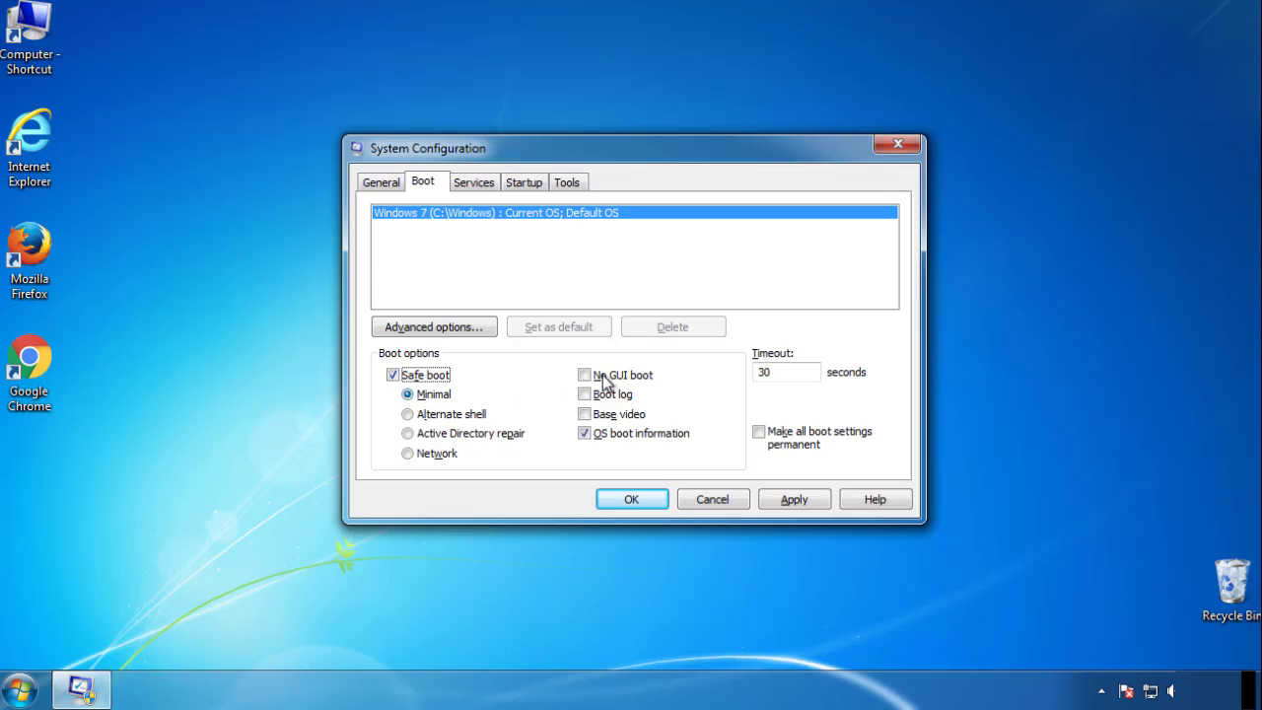
pyautogui.click(634, 499)
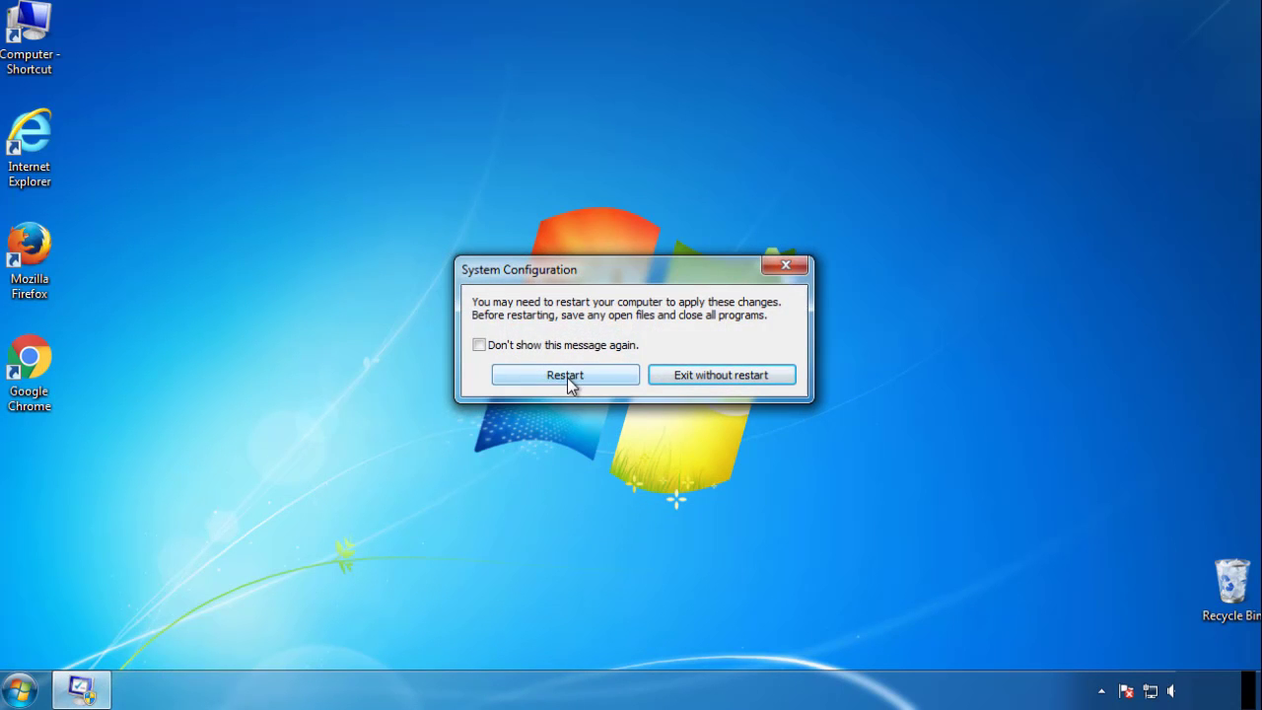
# Restart into Safe Mode and enable 'Show hidden files, folders, and drives' in Folder Options.
pyautogui.click(567, 377)
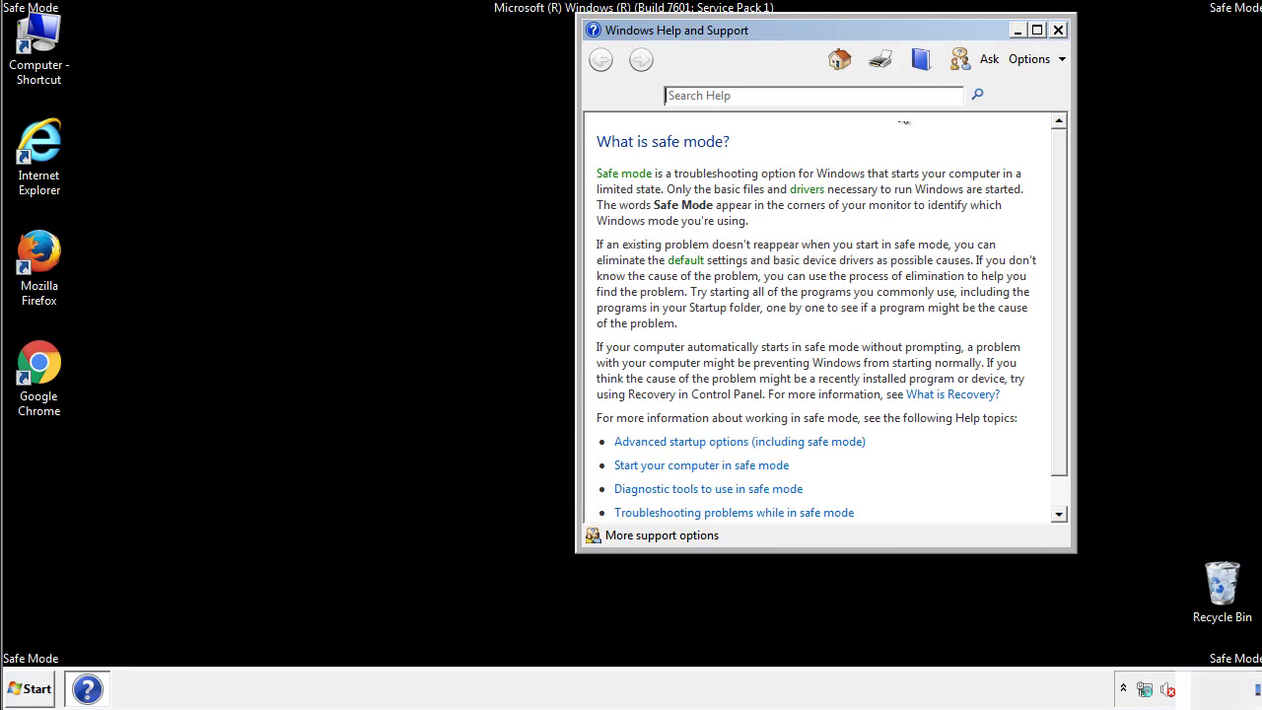
pyautogui.click(1058, 30)
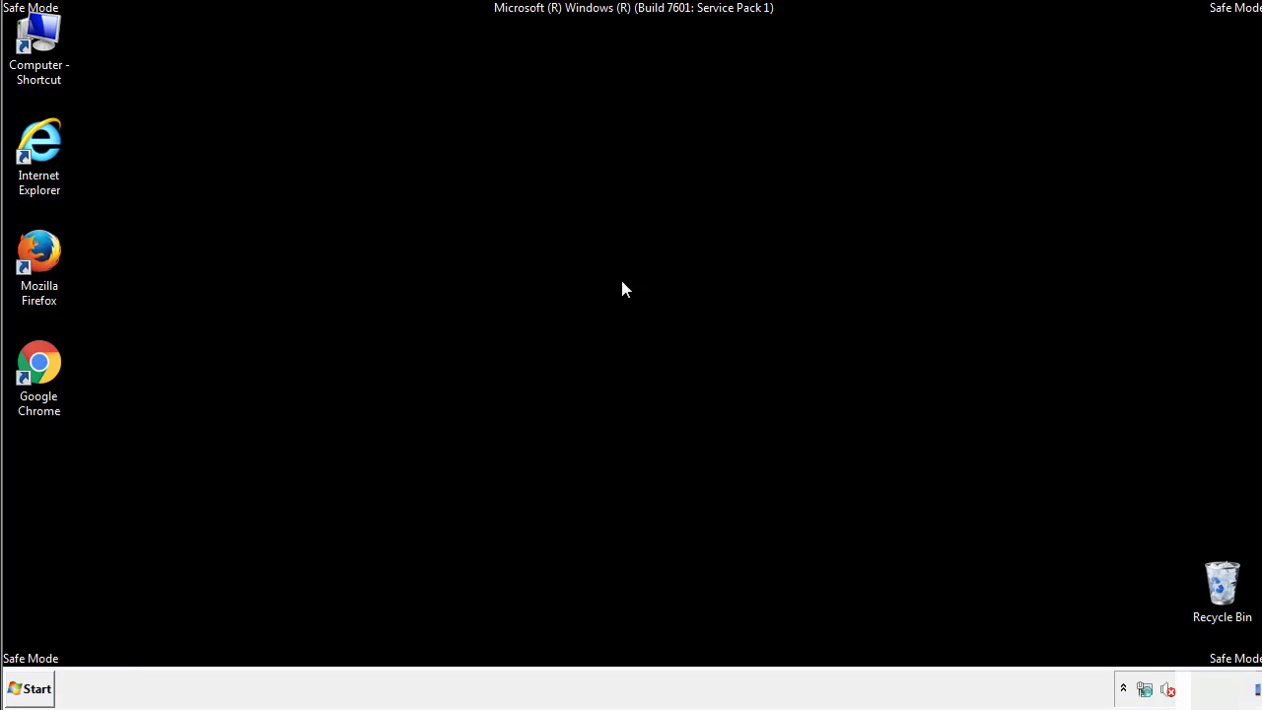
pyautogui.click(38, 686)
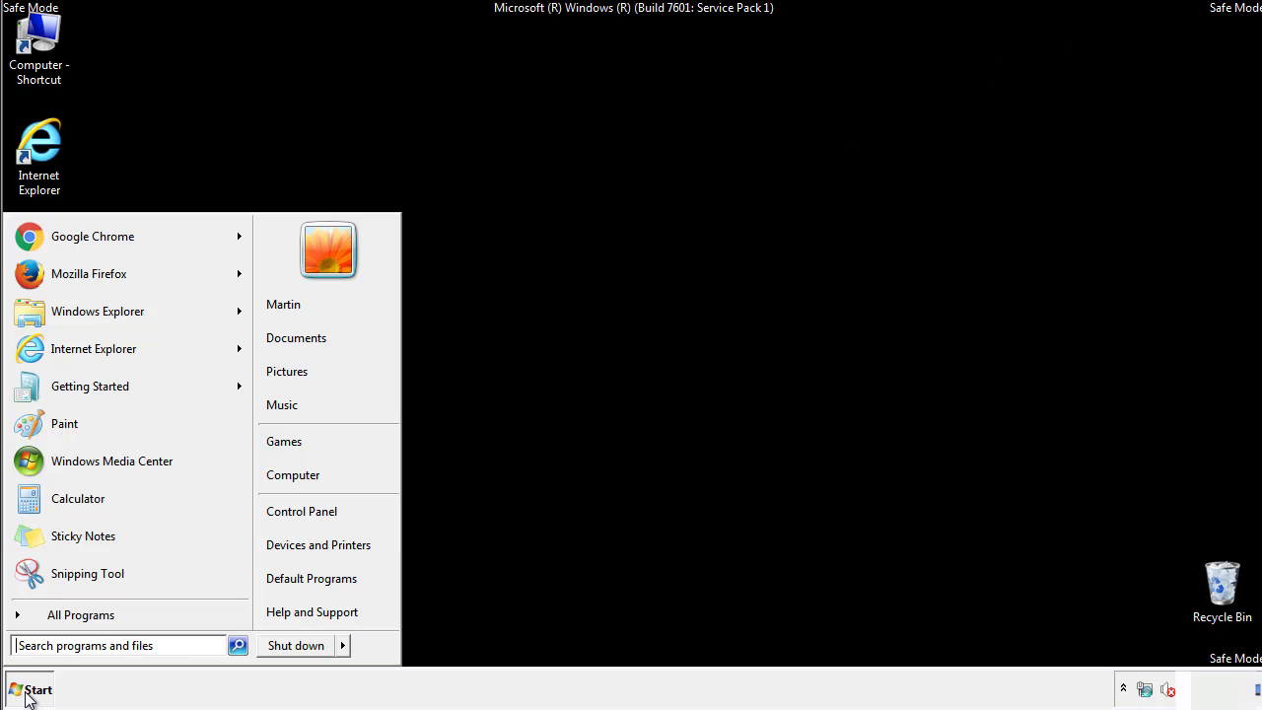
pyautogui.click(316, 509)
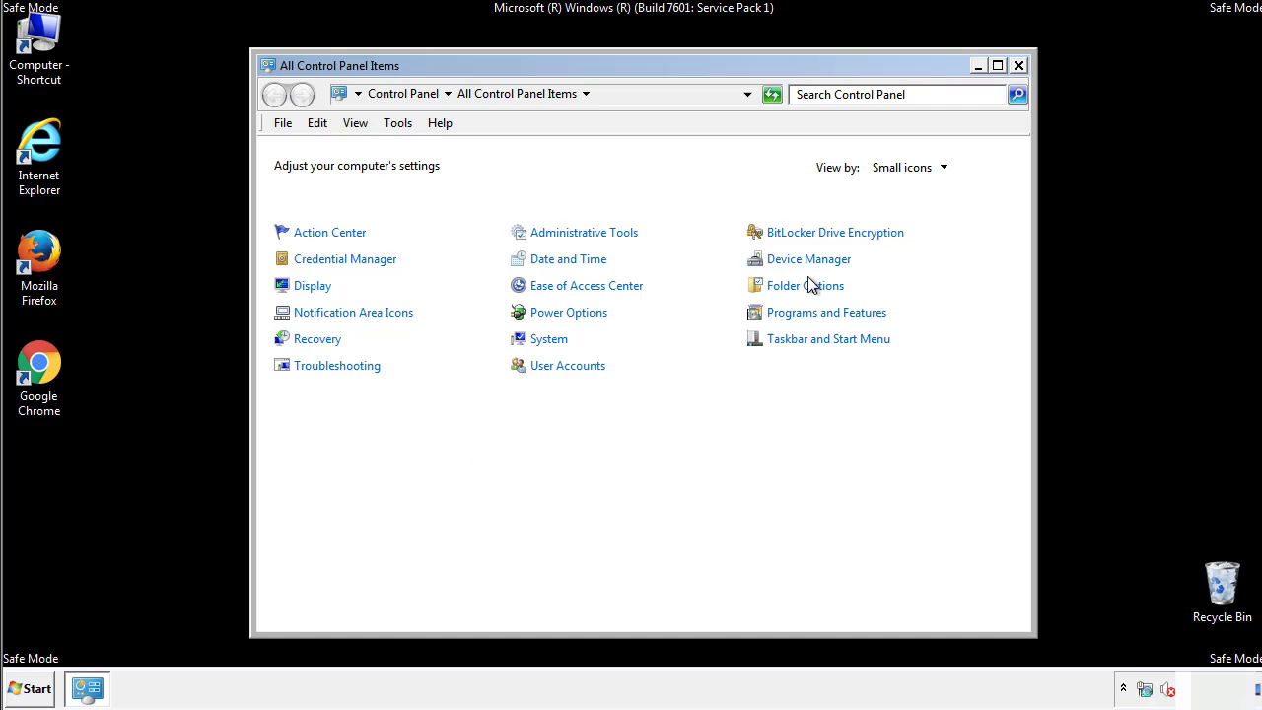
pyautogui.click(809, 287)
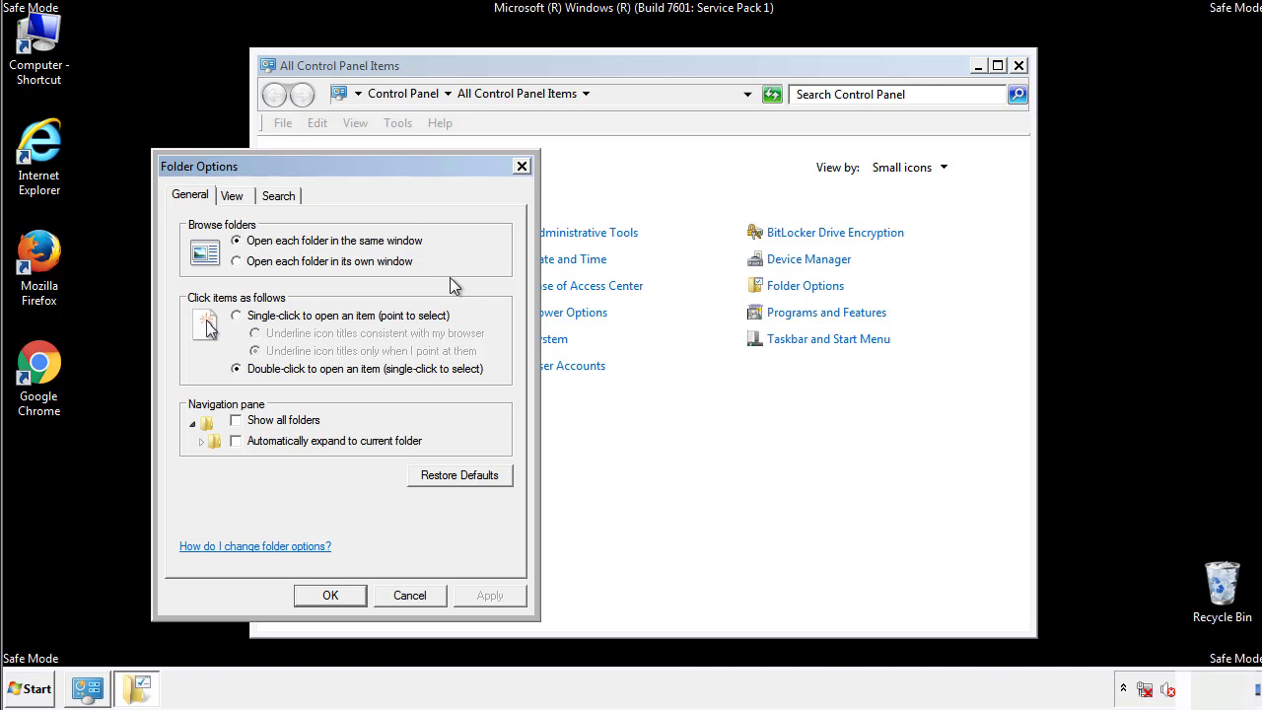
pyautogui.click(234, 198)
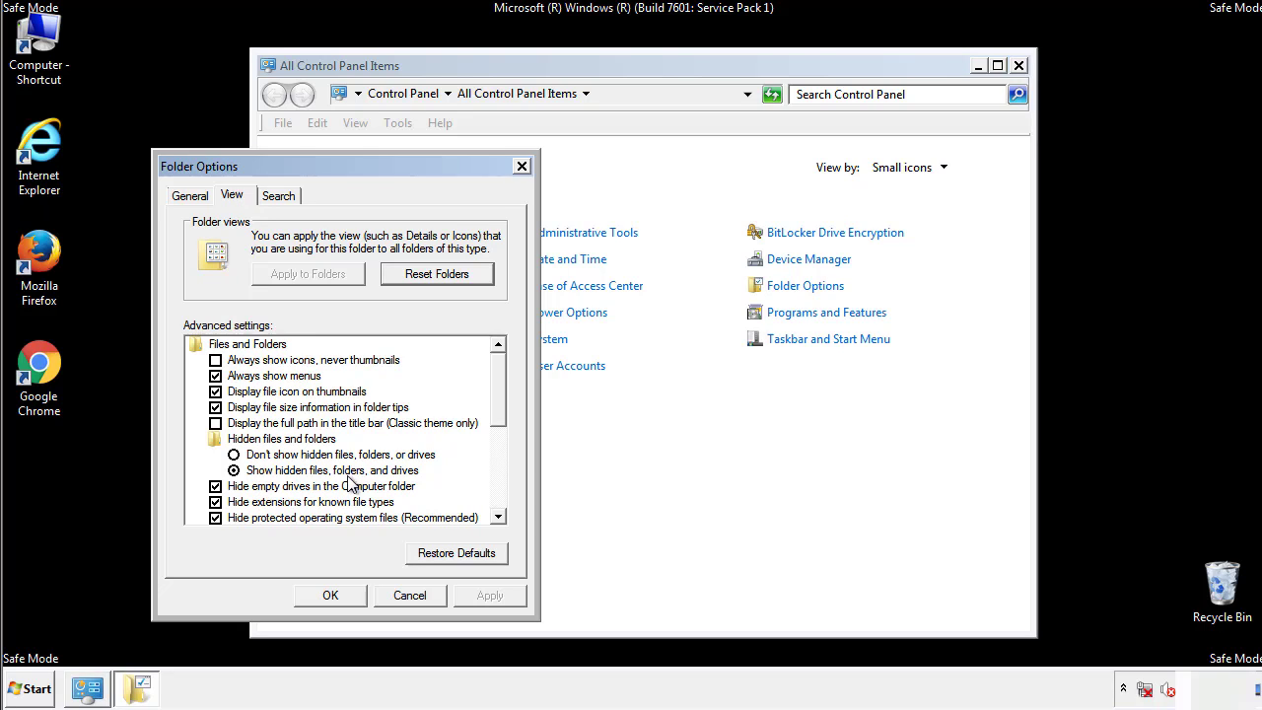
pyautogui.click(341, 593)
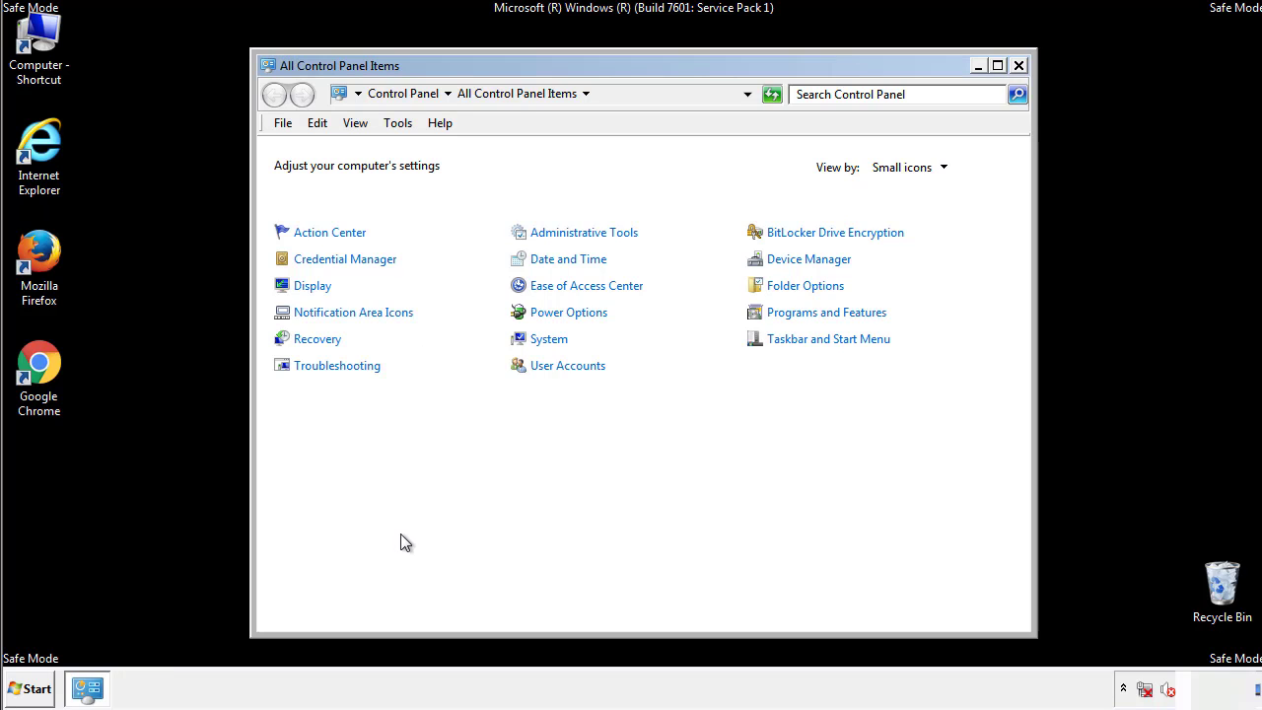
# Close Control Panel and browse from Computer into C:\Windows.
pyautogui.click(1020, 66)
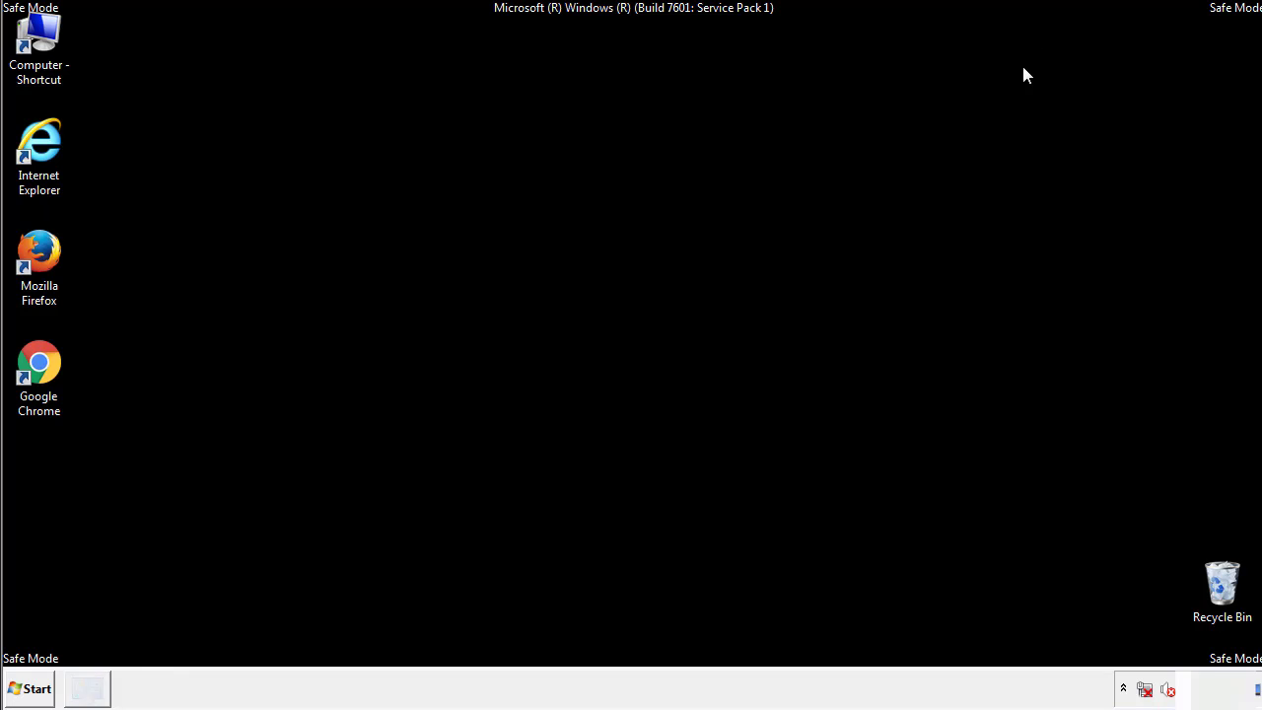
pyautogui.doubleClick(39, 31)
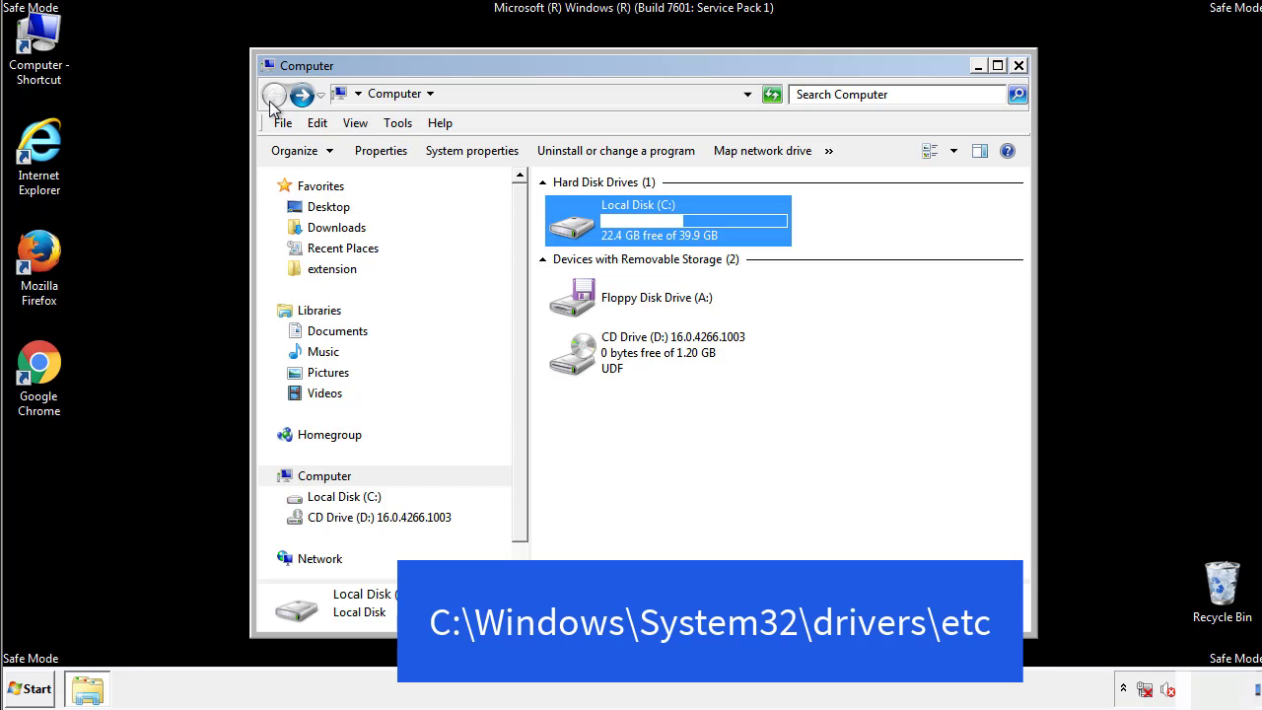
pyautogui.doubleClick(579, 226)
pyautogui.click(575, 363)
pyautogui.doubleClick(575, 363)
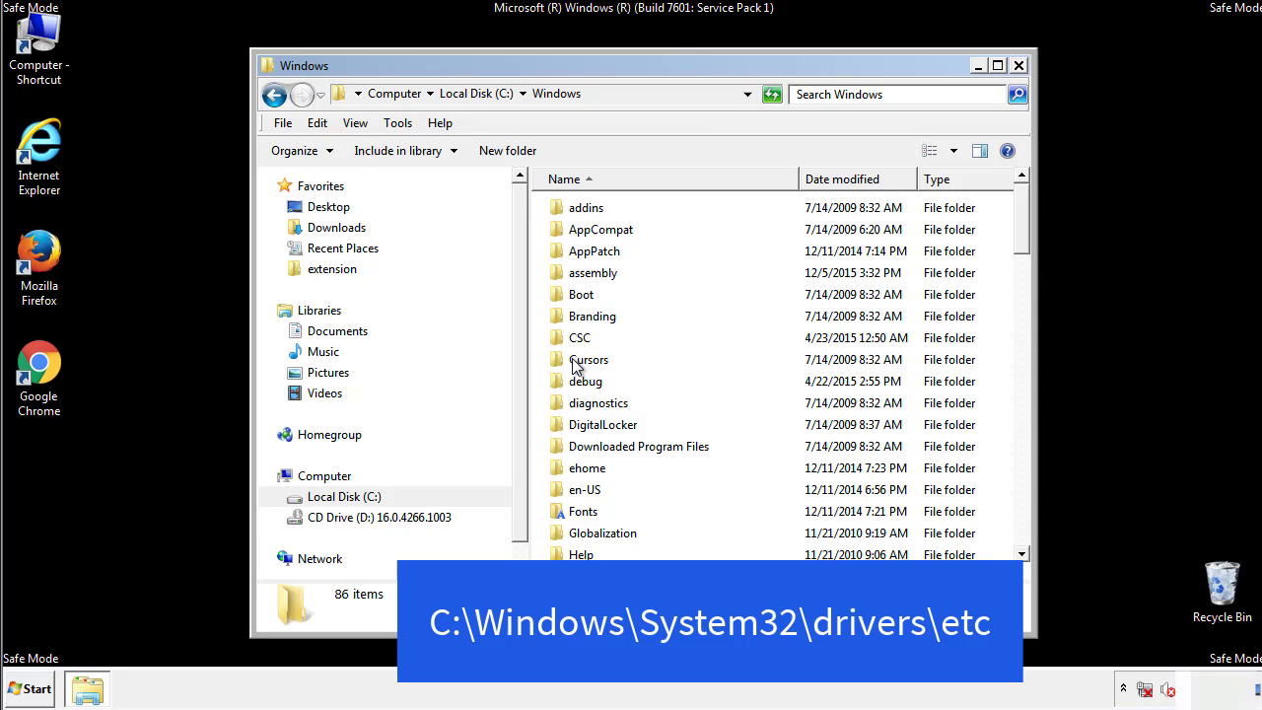
# Go through System32\drivers\etc and open the hosts file.
pyautogui.scroll(-2, 580, 444)
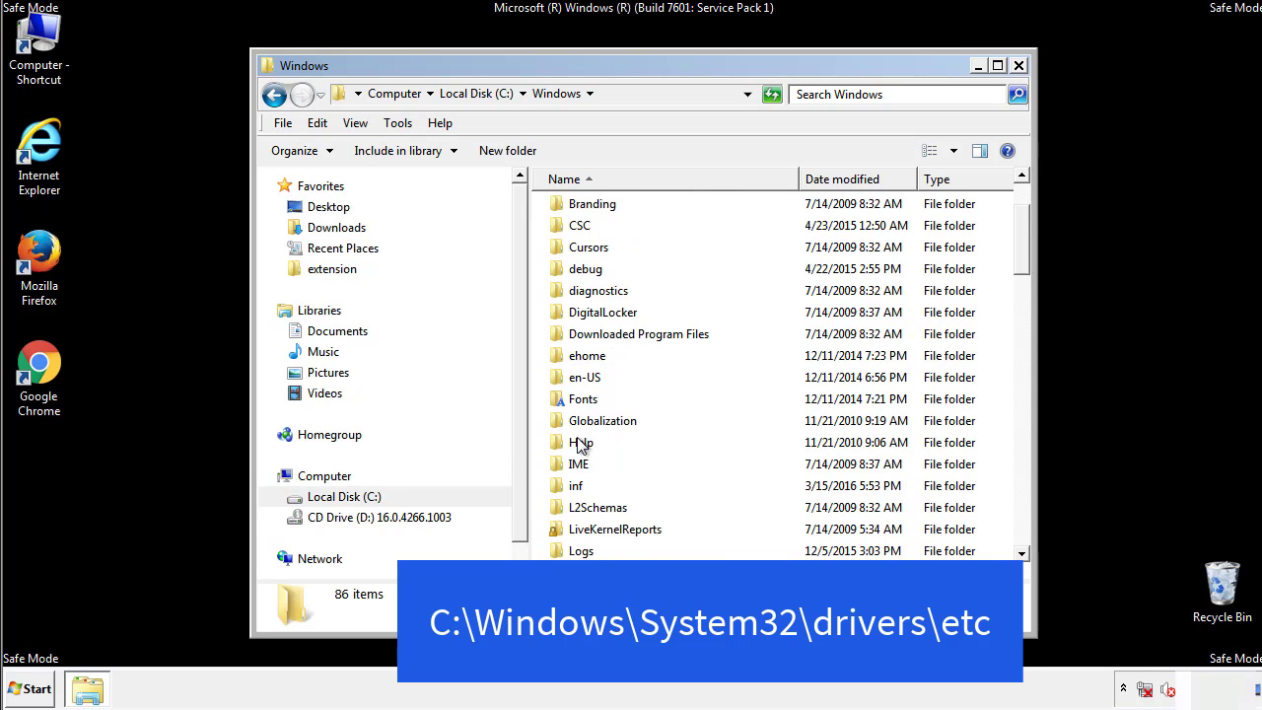
pyautogui.scroll(-2, 580, 446)
pyautogui.scroll(-2, 580, 446)
pyautogui.scroll(-3, 580, 445)
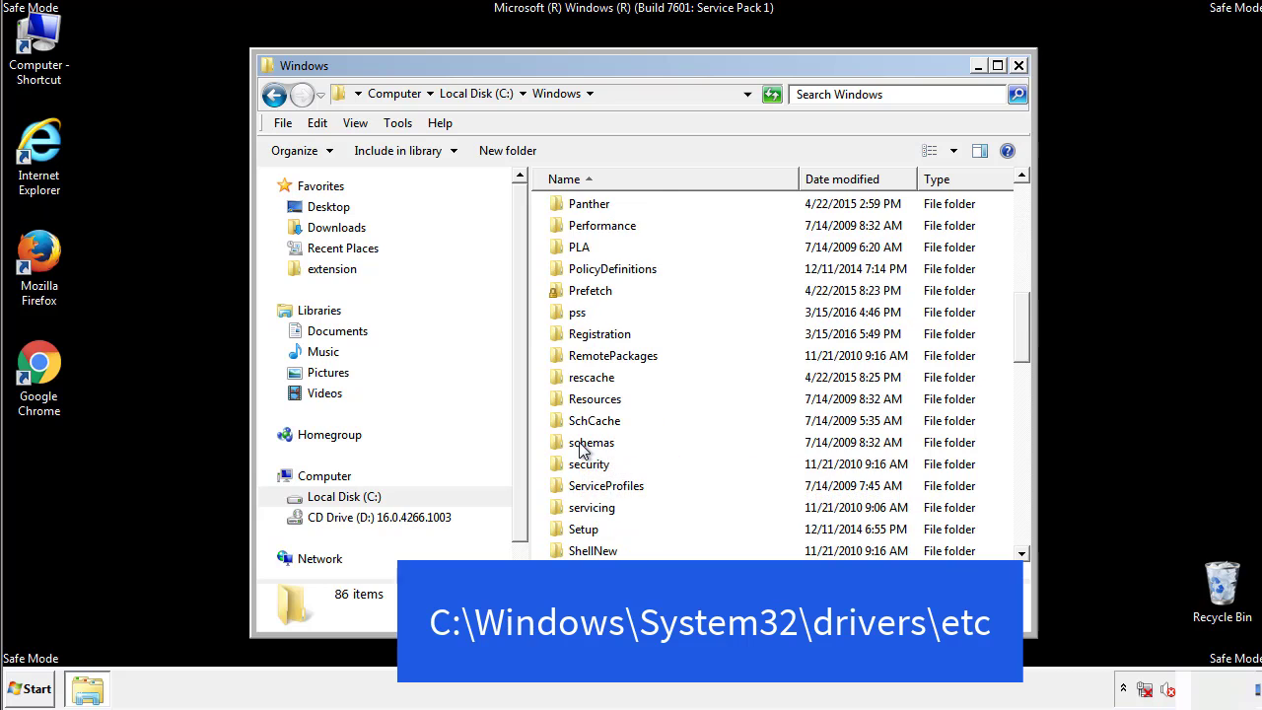
pyautogui.scroll(-2, 582, 449)
pyautogui.doubleClick(597, 510)
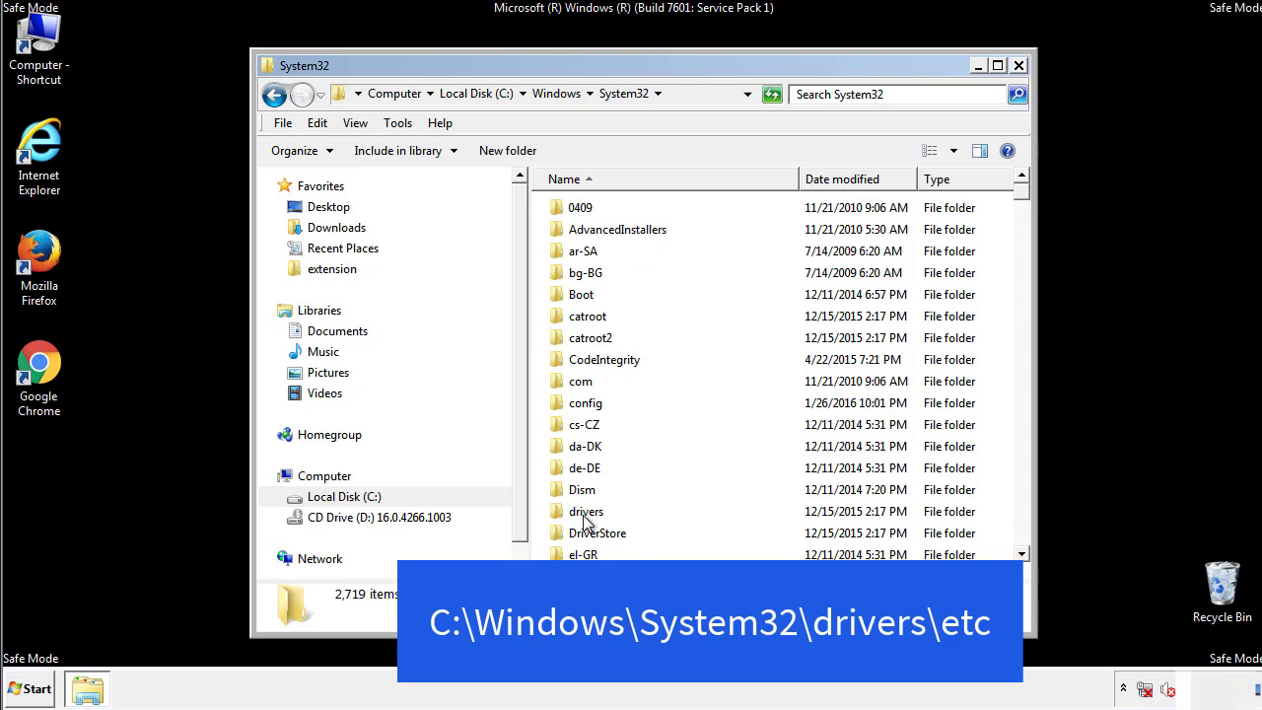
pyautogui.doubleClick(587, 513)
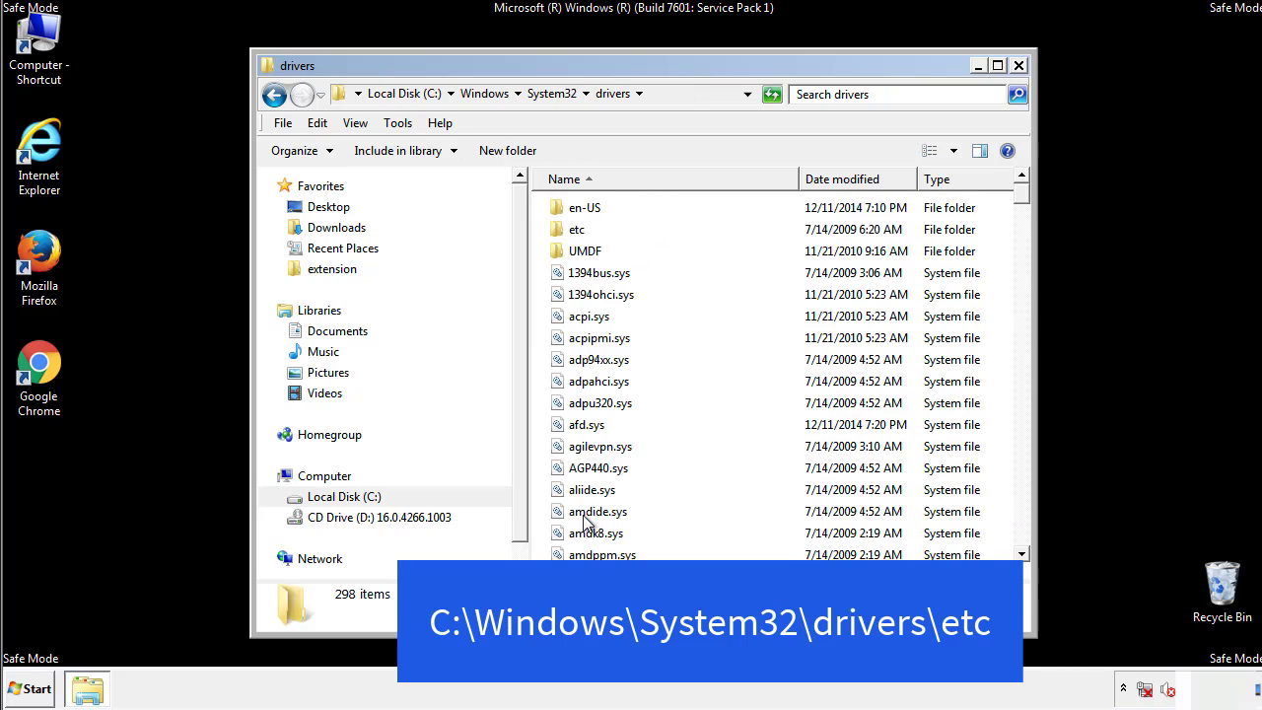
pyautogui.doubleClick(565, 235)
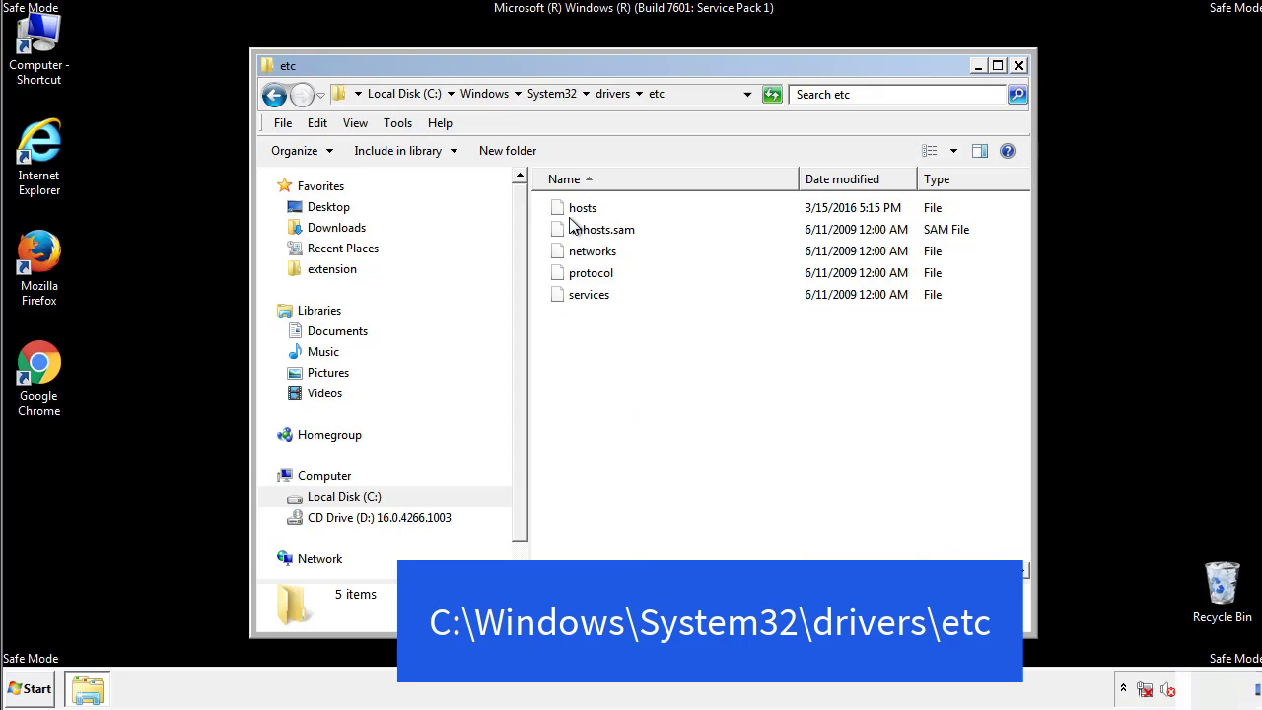
pyautogui.doubleClick(575, 211)
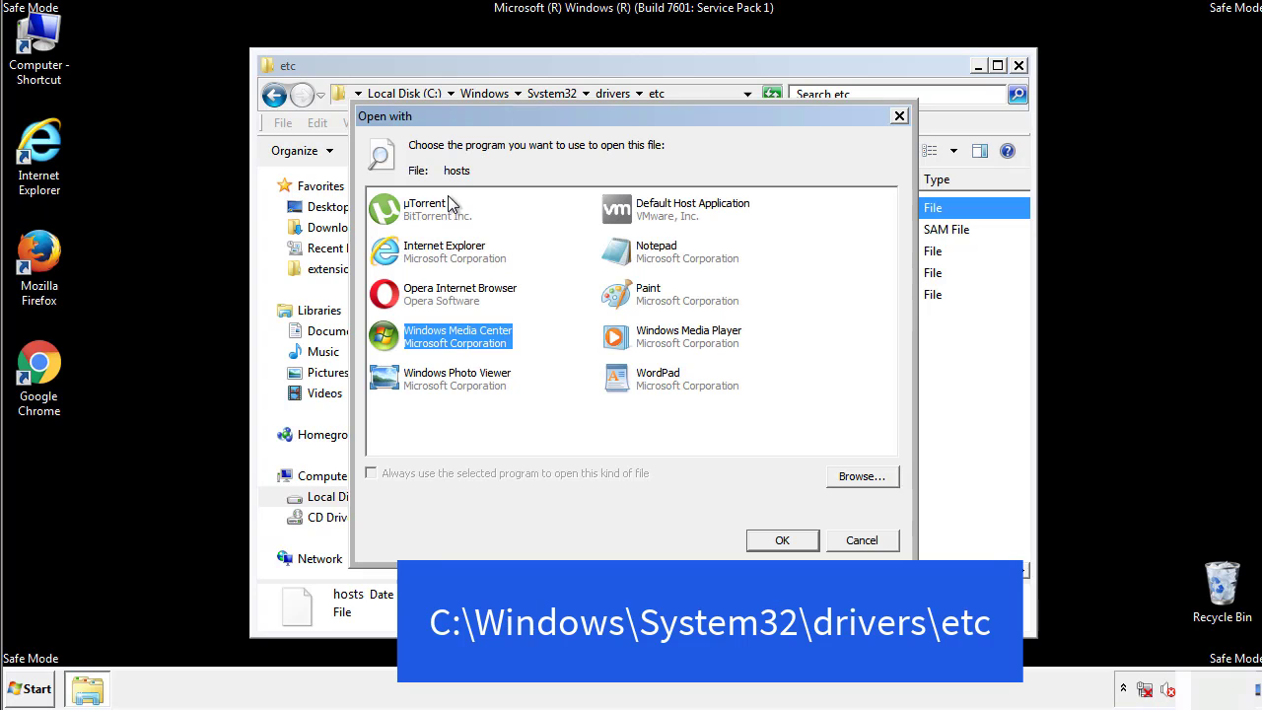
# Open hosts in Notepad and delete the four added host entries.
pyautogui.click(638, 258)
pyautogui.click(781, 540)
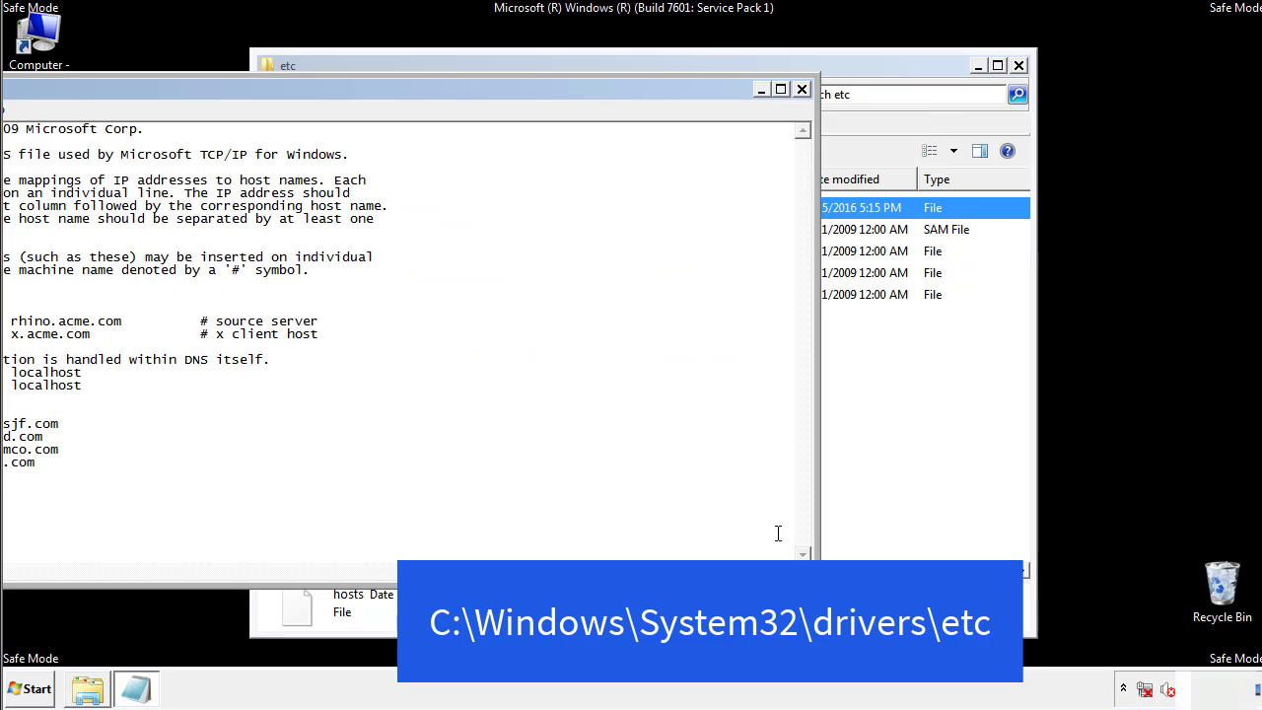
pyautogui.moveTo(516, 88); pyautogui.dragTo(803, 109)
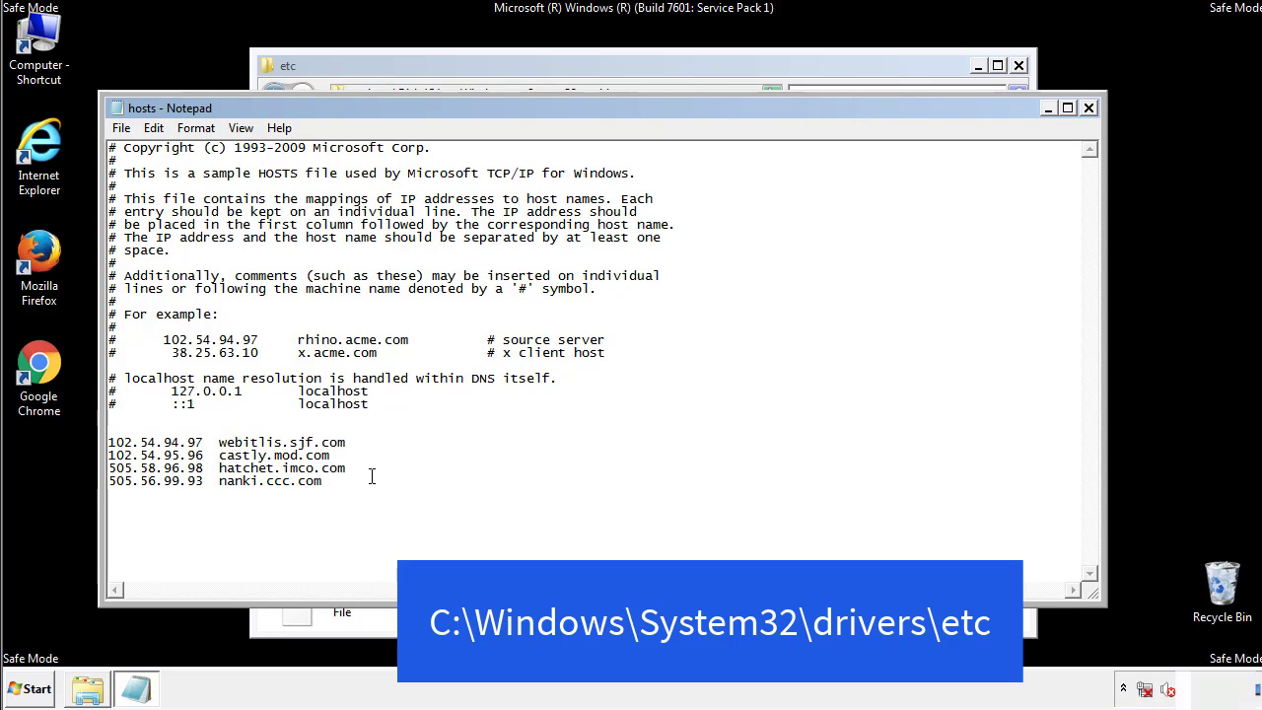
pyautogui.moveTo(352, 482); pyautogui.dragTo(133, 440)
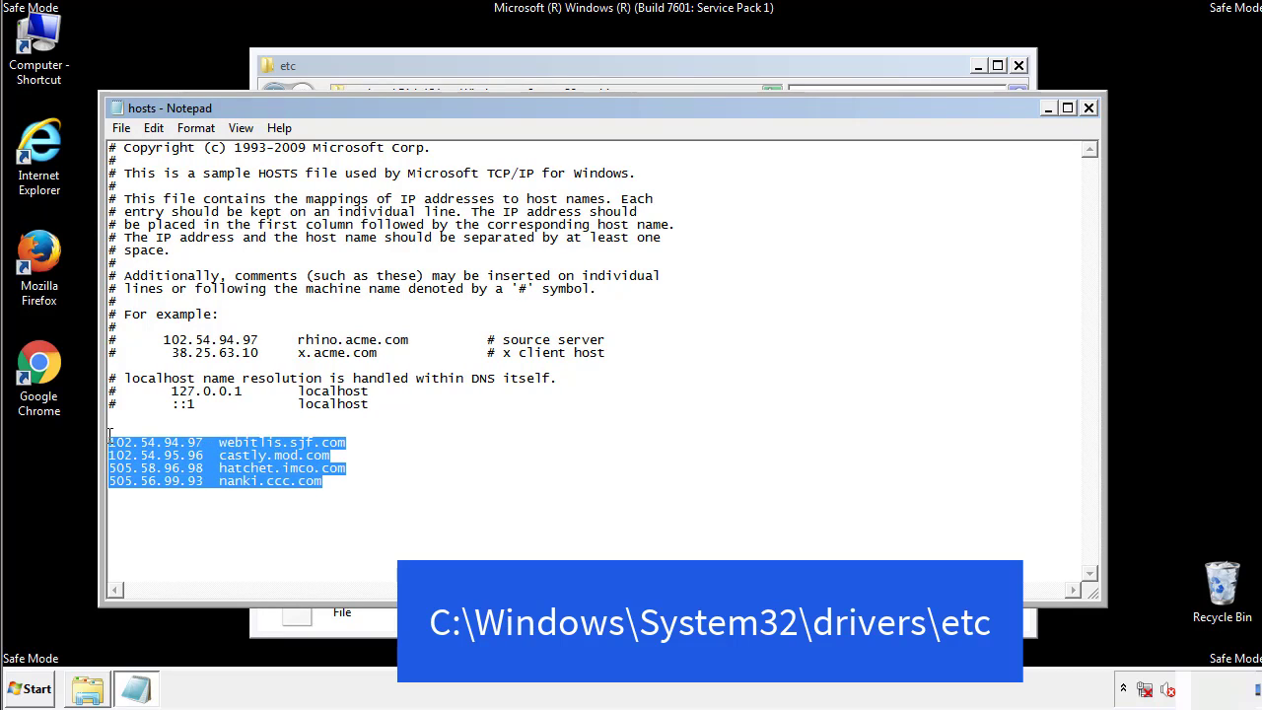
pyautogui.press('Delete')
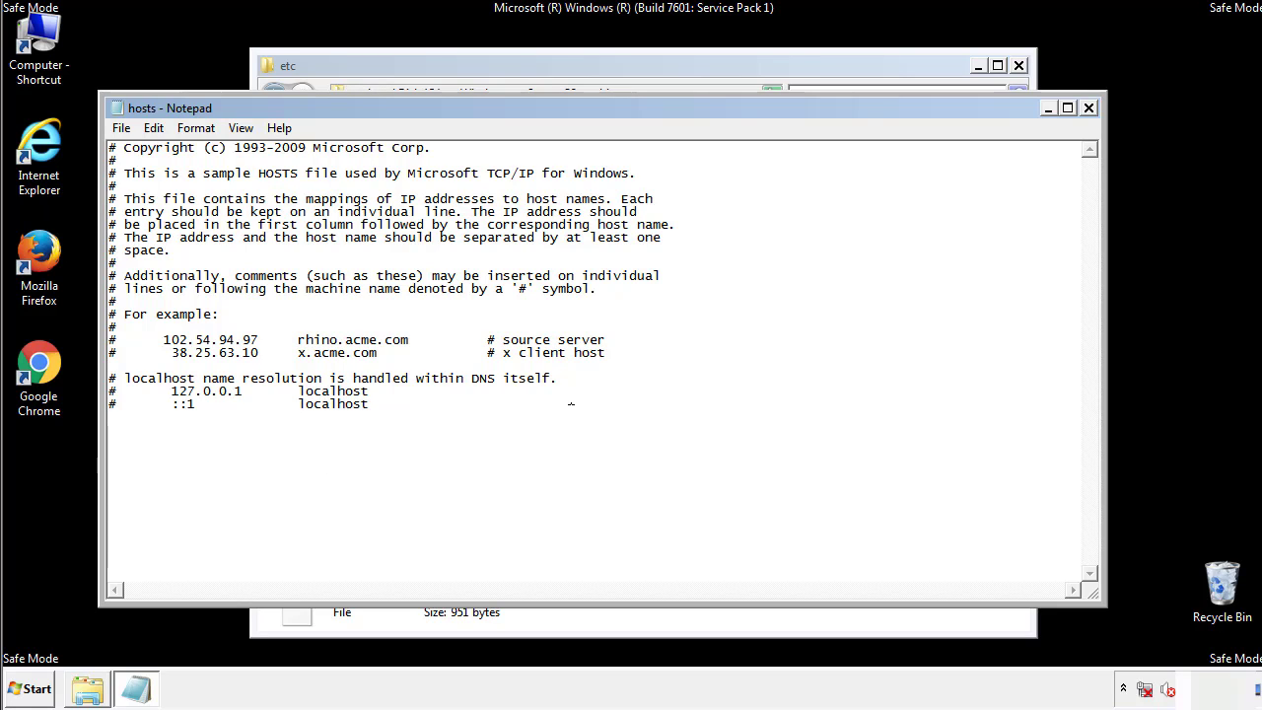
# Save the cleaned hosts file and close the etc folder window.
pyautogui.click(1090, 109)
pyautogui.click(560, 361)
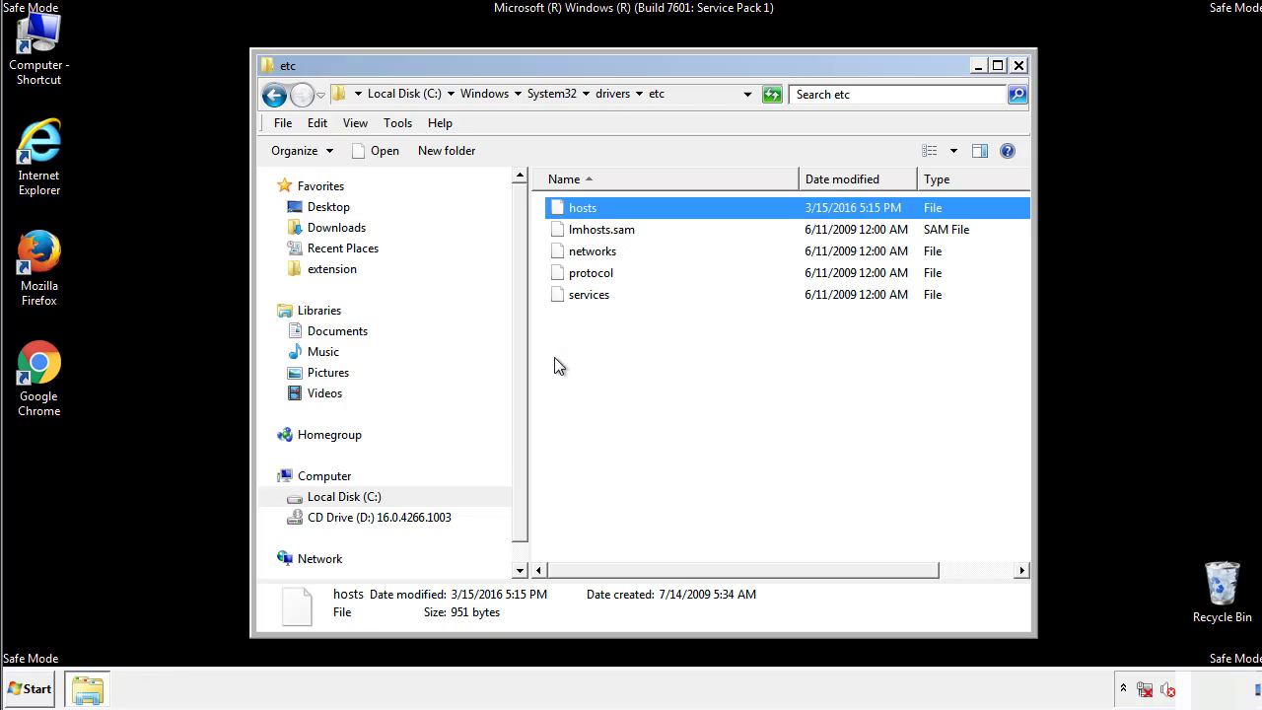
pyautogui.click(556, 361)
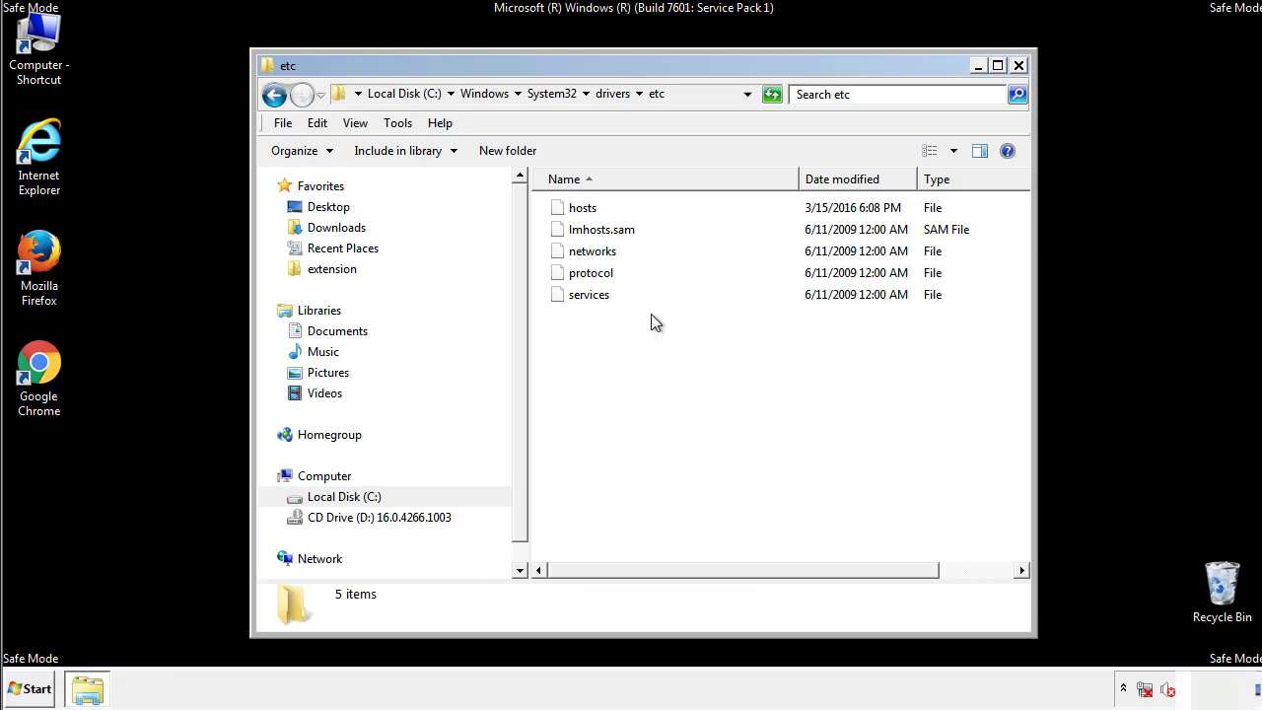
pyautogui.click(1019, 67)
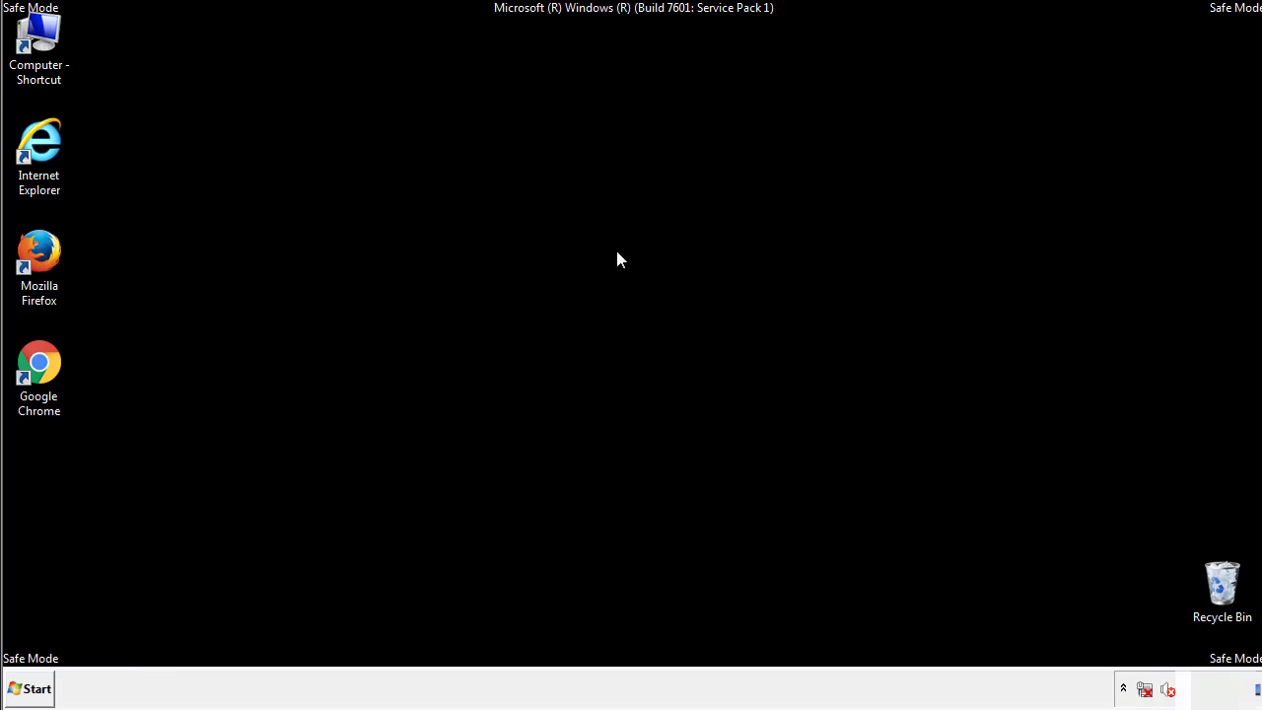
# Open the Startup folder from All Programs in a file window.
pyautogui.click(24, 690)
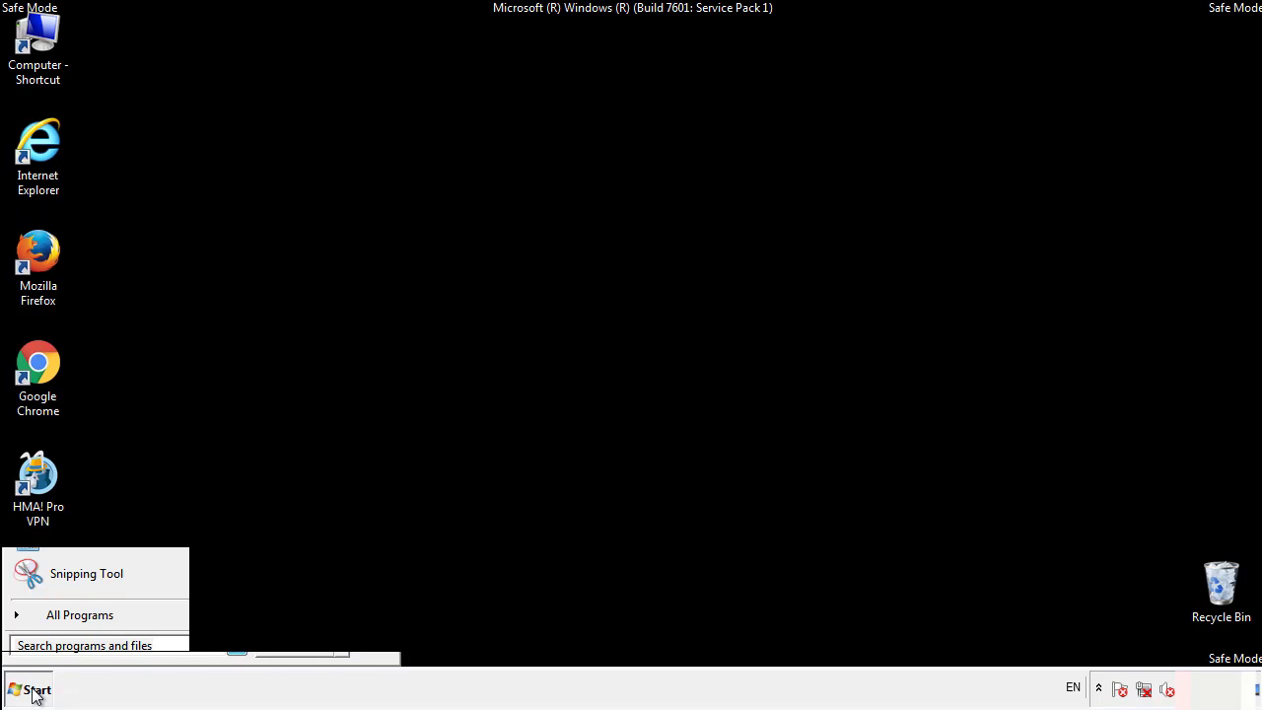
pyautogui.click(58, 616)
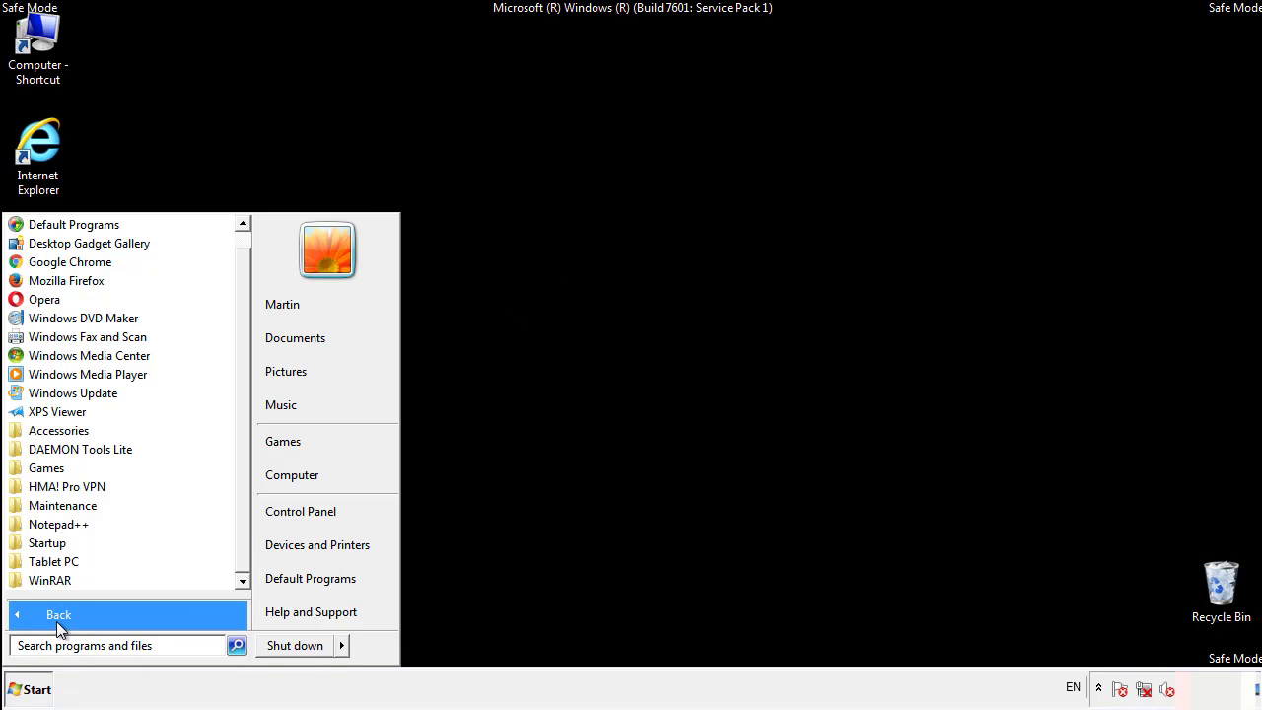
pyautogui.rightClick(51, 544)
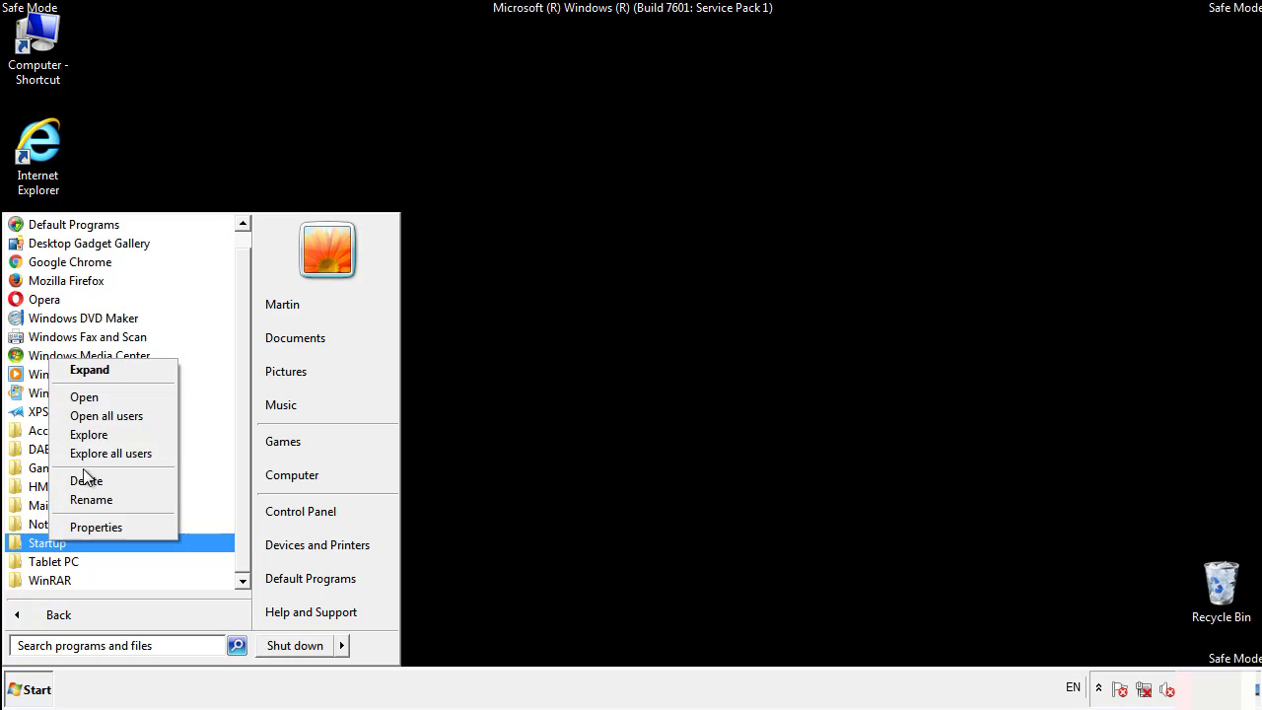
pyautogui.click(94, 397)
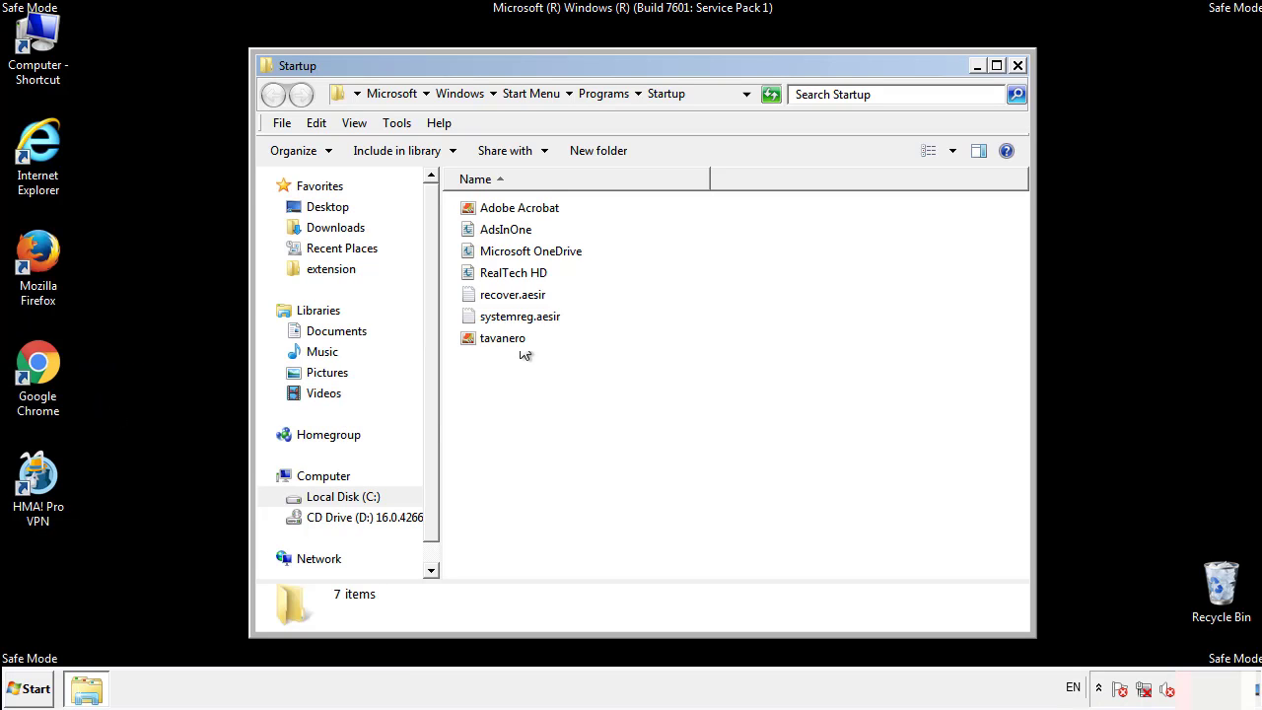
# Delete AdsInOne, recover.aesir, systemreg.aesir and tavanero, then close the folder.
pyautogui.click(512, 230)
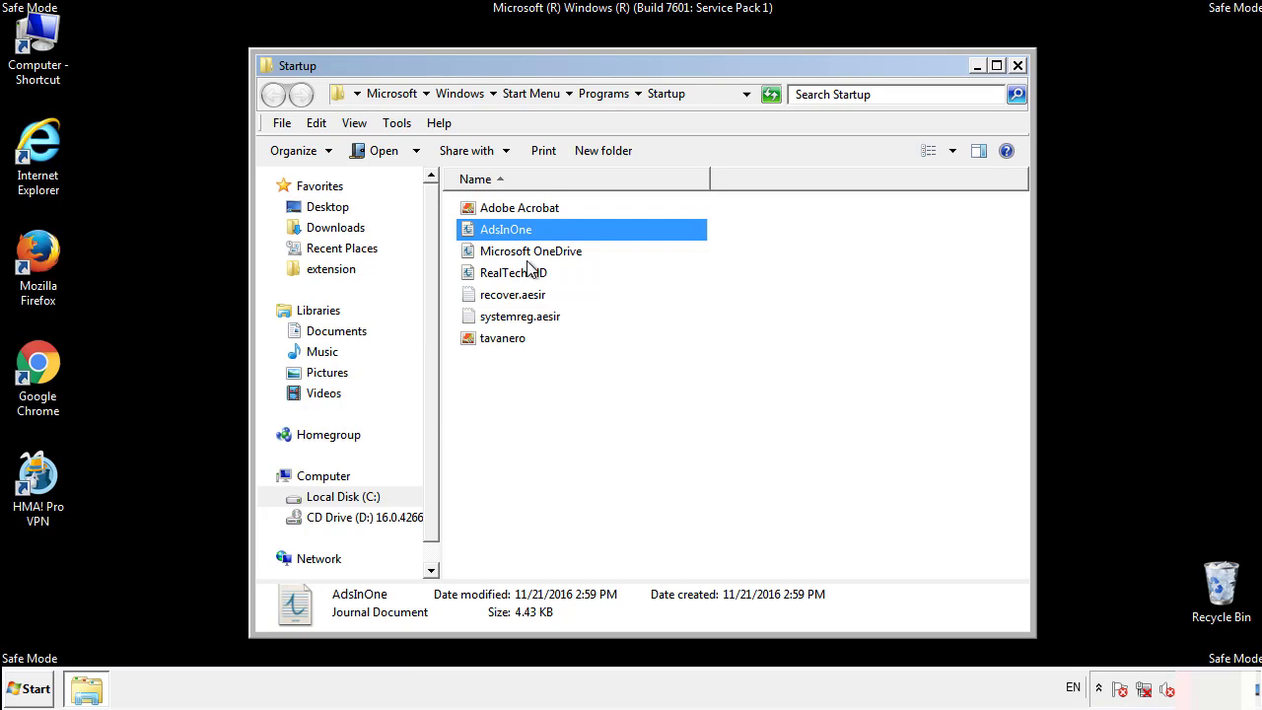
pyautogui.keyDown('ctrl'); pyautogui.click(513, 298); pyautogui.keyUp('ctrl')
pyautogui.keyDown('ctrl'); pyautogui.click(520, 316); pyautogui.keyUp('ctrl')
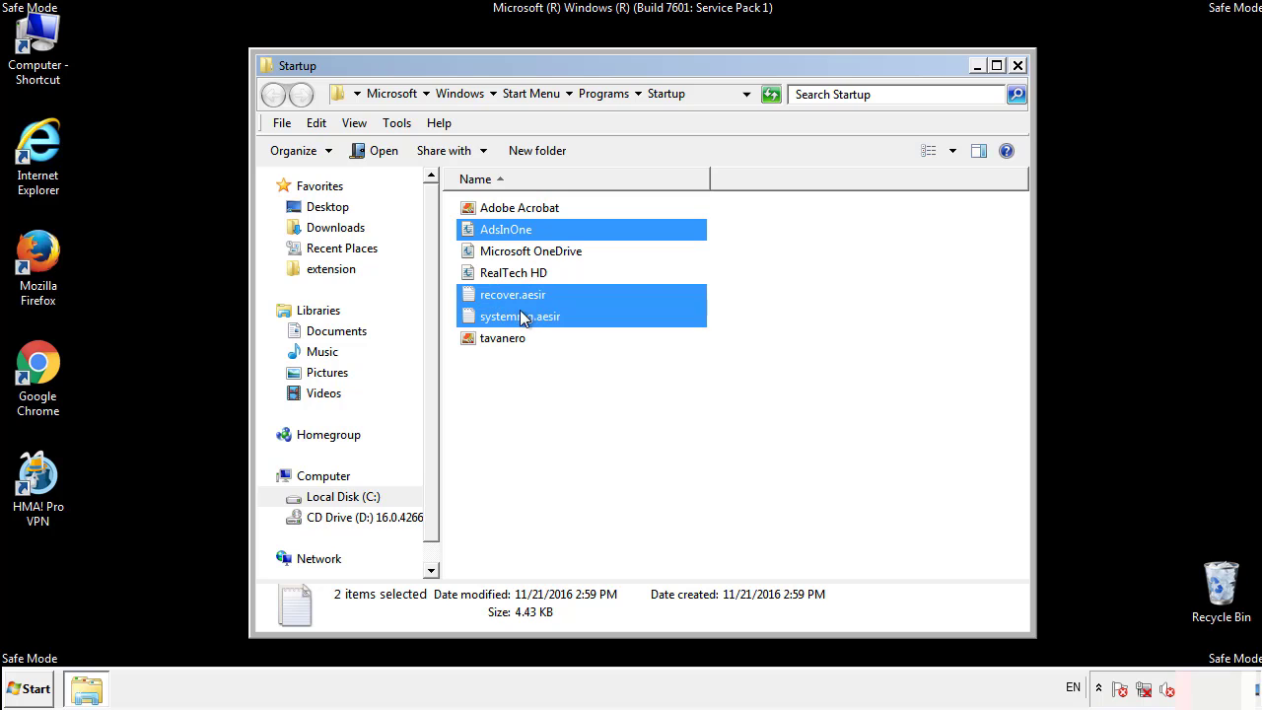
pyautogui.keyDown('ctrl'); pyautogui.click(504, 339); pyautogui.keyUp('ctrl')
pyautogui.rightClick(499, 339)
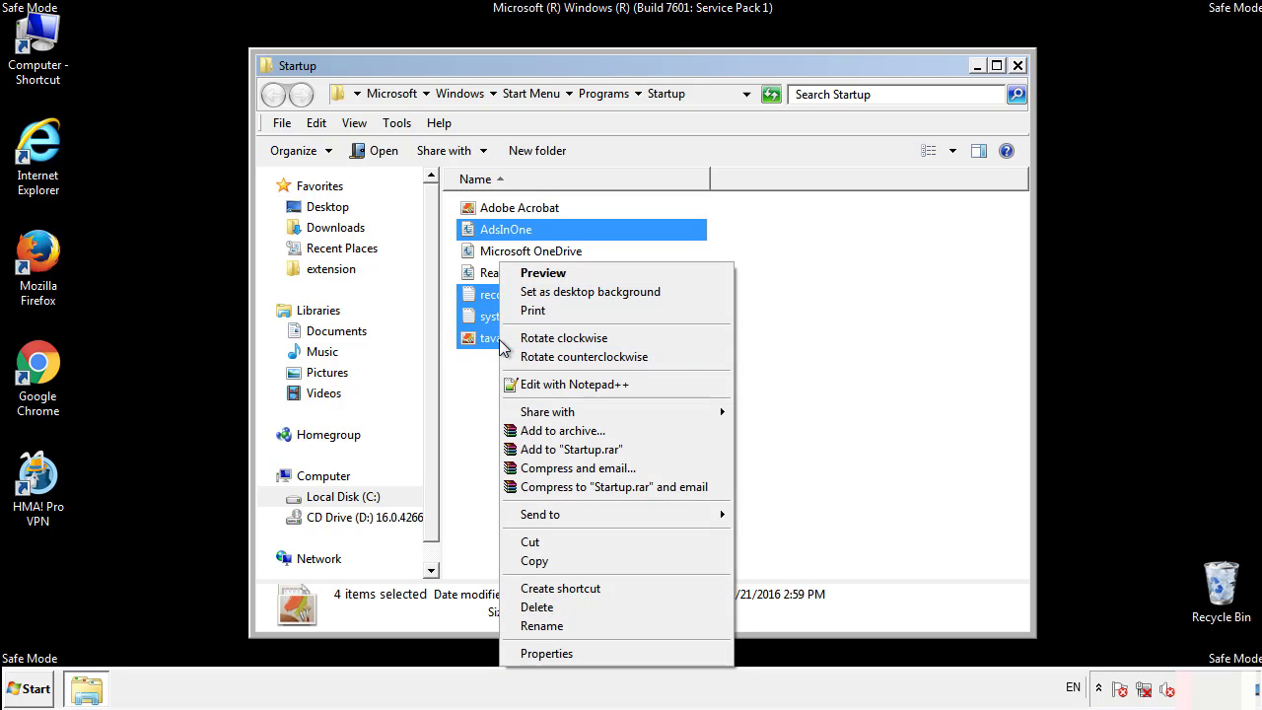
pyautogui.click(530, 606)
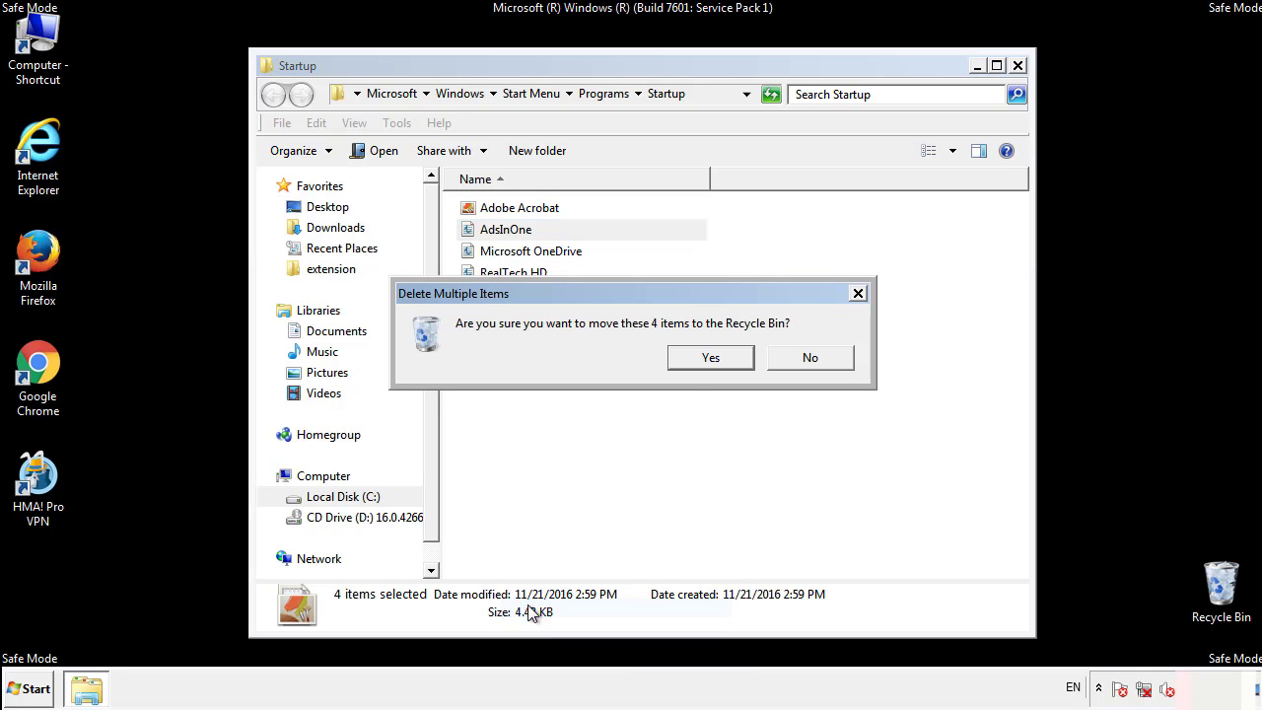
pyautogui.click(699, 360)
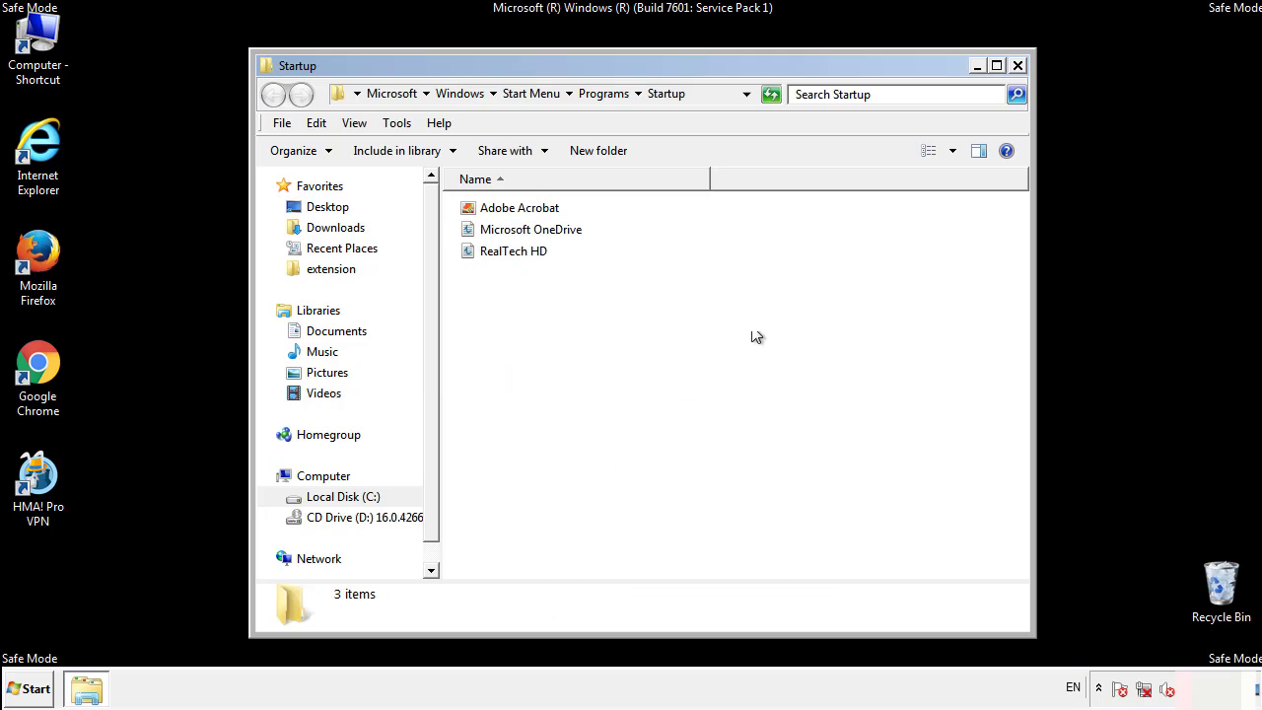
pyautogui.click(1021, 73)
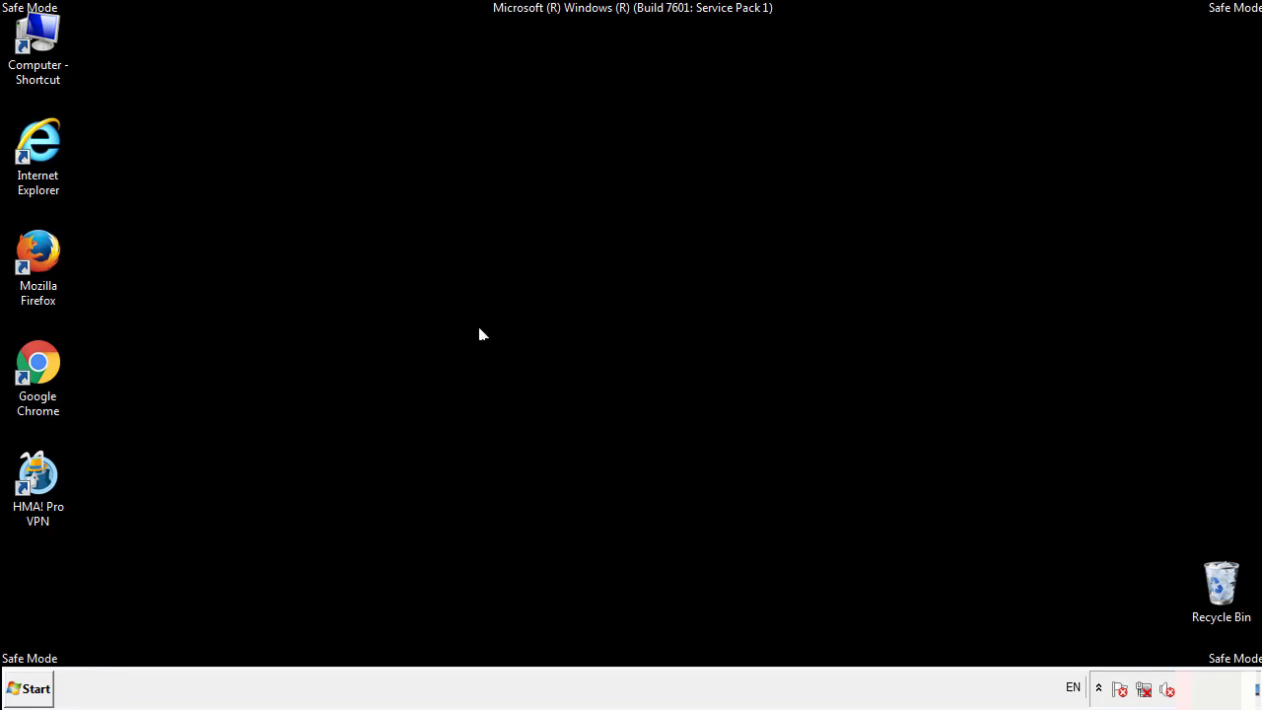
# Launch regedit and expand HKEY_LOCAL_MACHINE and its SOFTWARE key.
pyautogui.click(29, 695)
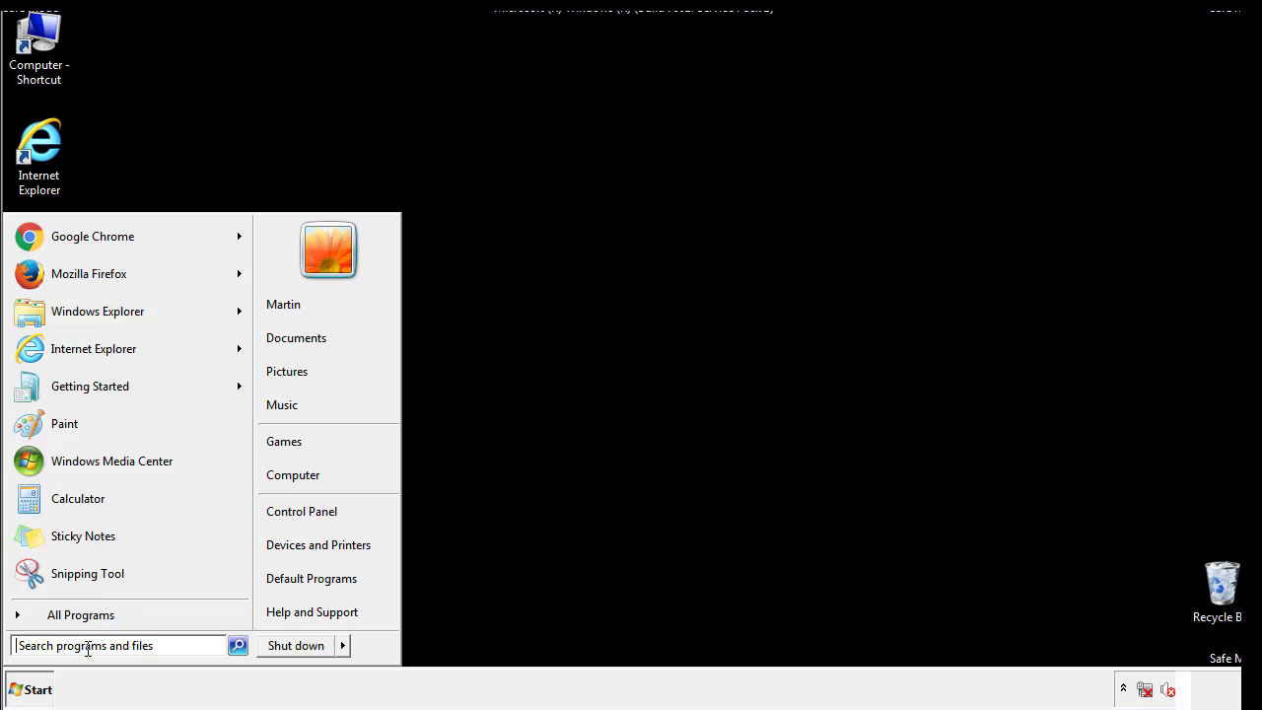
pyautogui.write('reged')
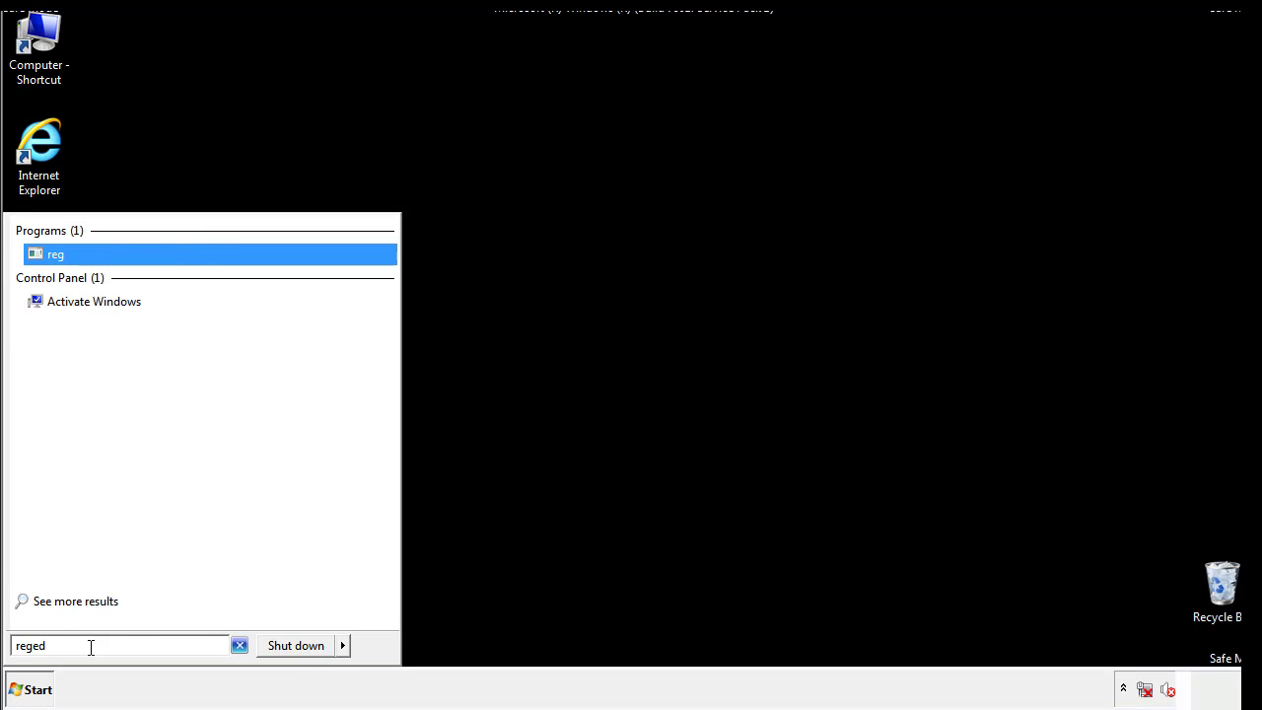
pyautogui.write('it')
pyautogui.press('Return')
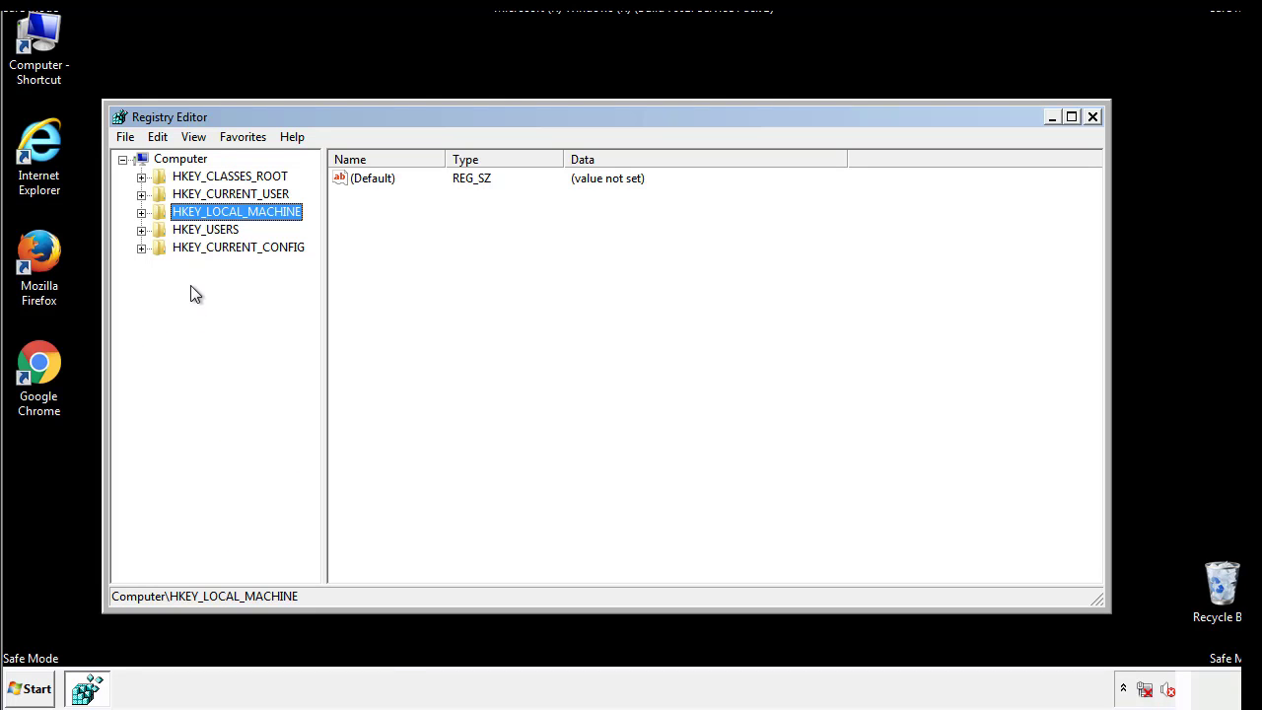
pyautogui.click(141, 214)
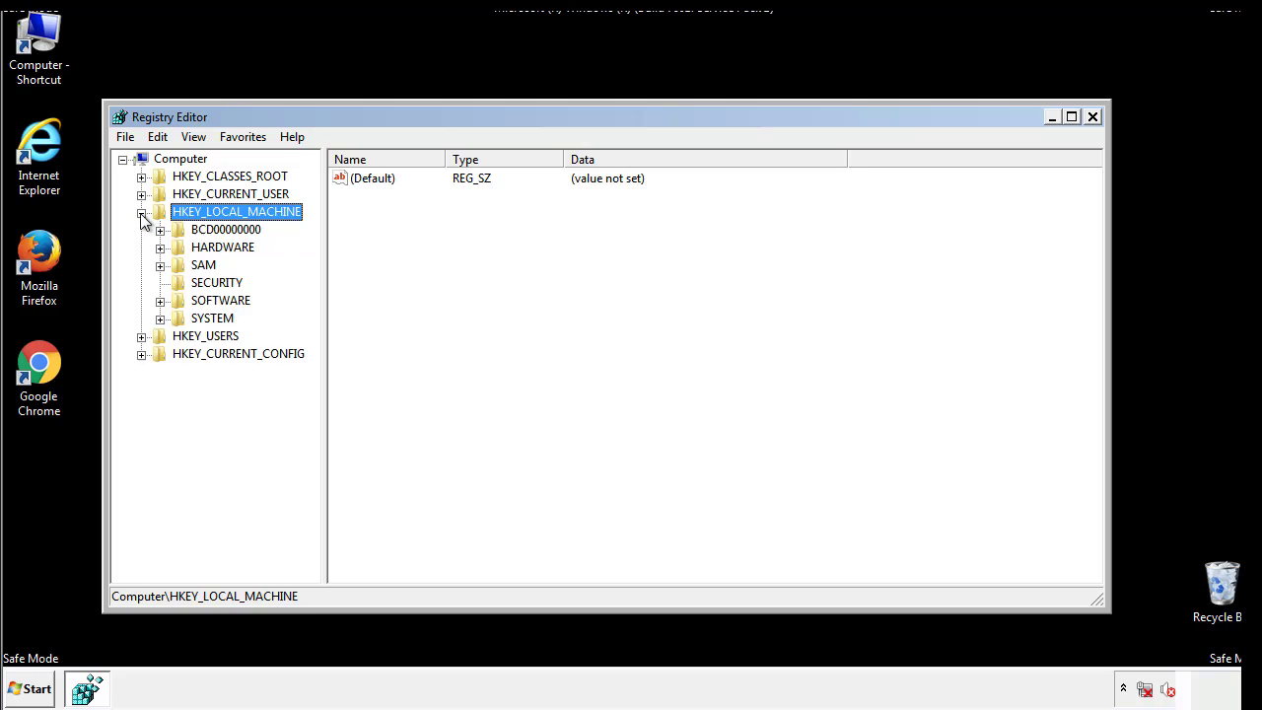
pyautogui.click(160, 301)
pyautogui.moveTo(311, 290); pyautogui.dragTo(313, 326)
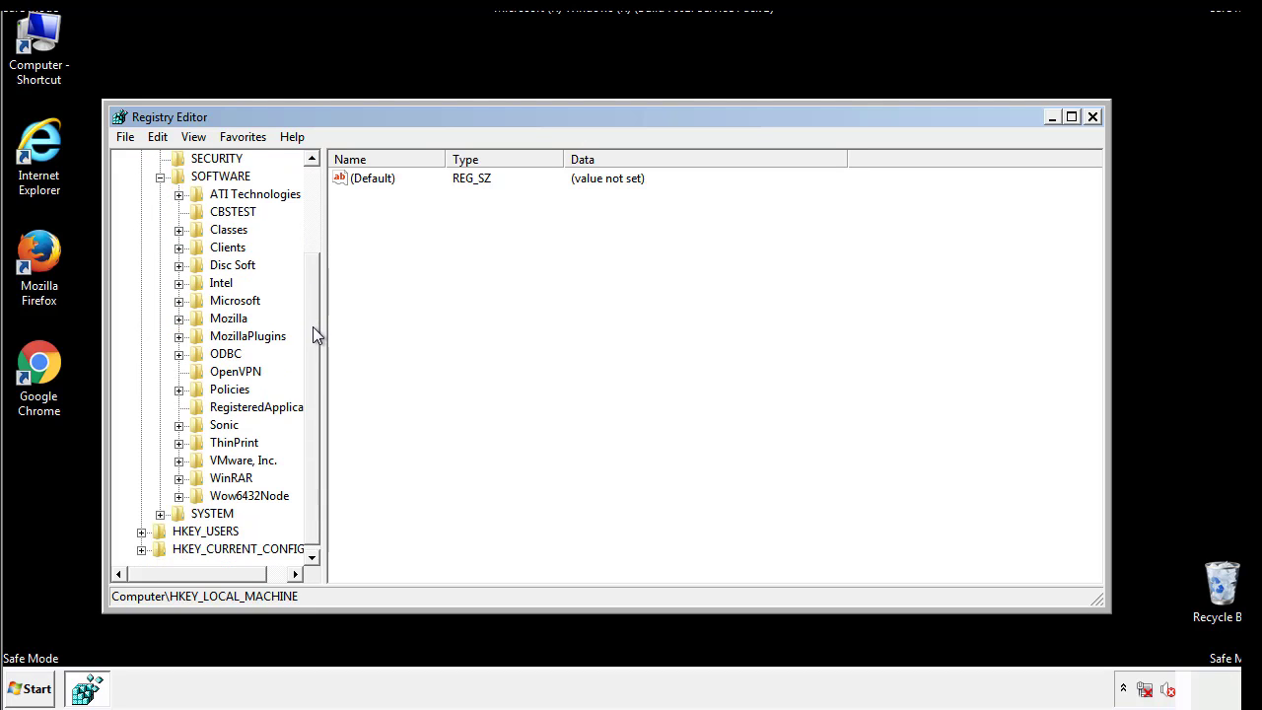
# Expand Microsoft, Windows and CurrentVersion to reveal the Run and RunOnce keys.
pyautogui.click(179, 301)
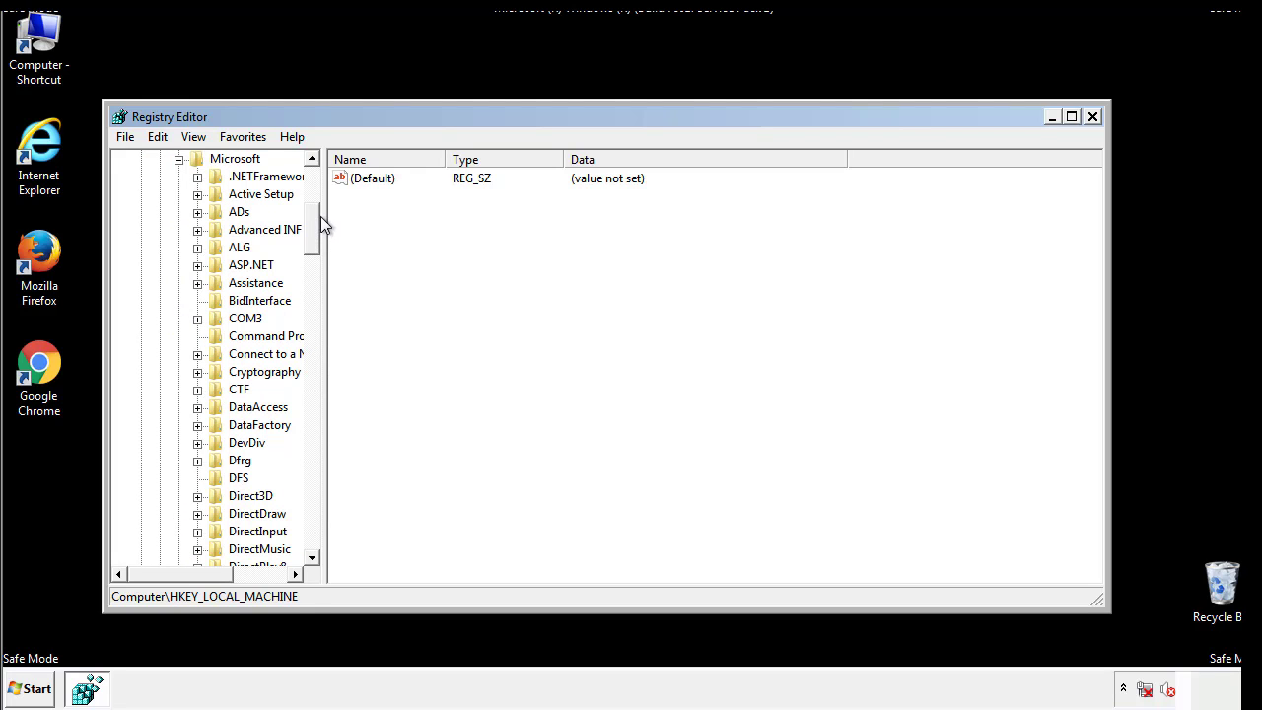
pyautogui.moveTo(311, 245); pyautogui.dragTo(312, 451)
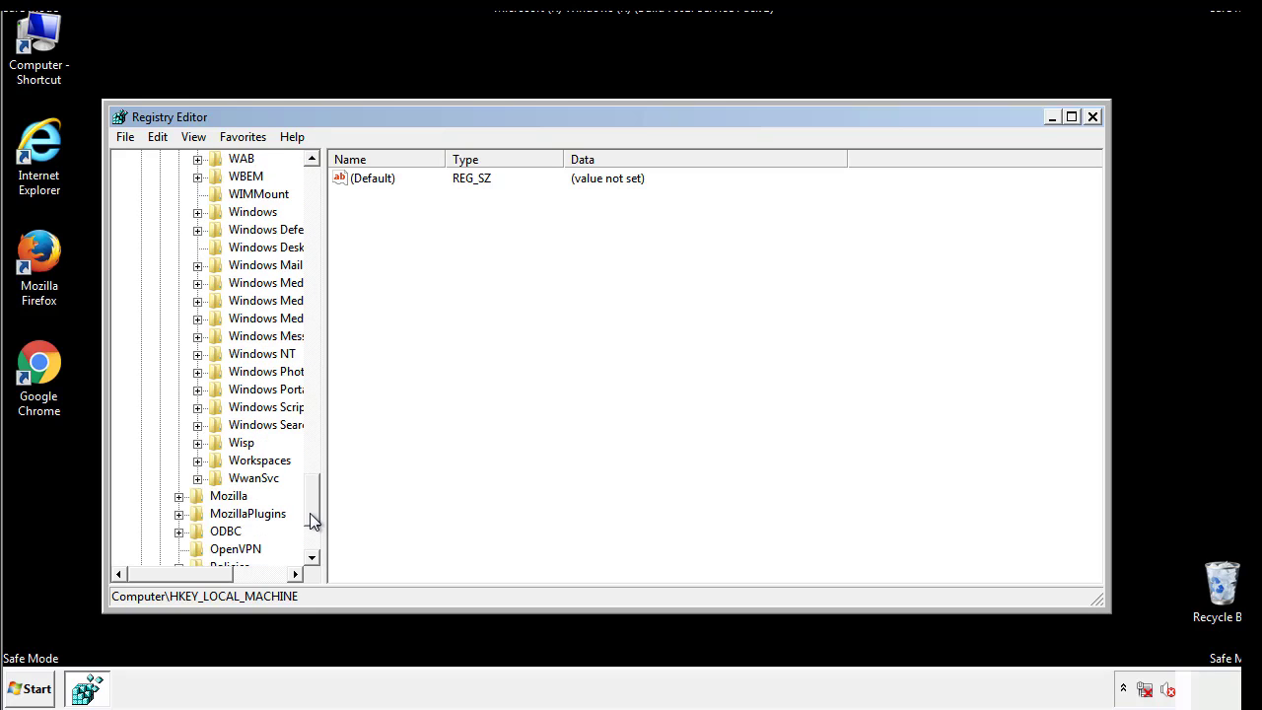
pyautogui.moveTo(312, 451); pyautogui.dragTo(311, 508)
pyautogui.click(197, 301)
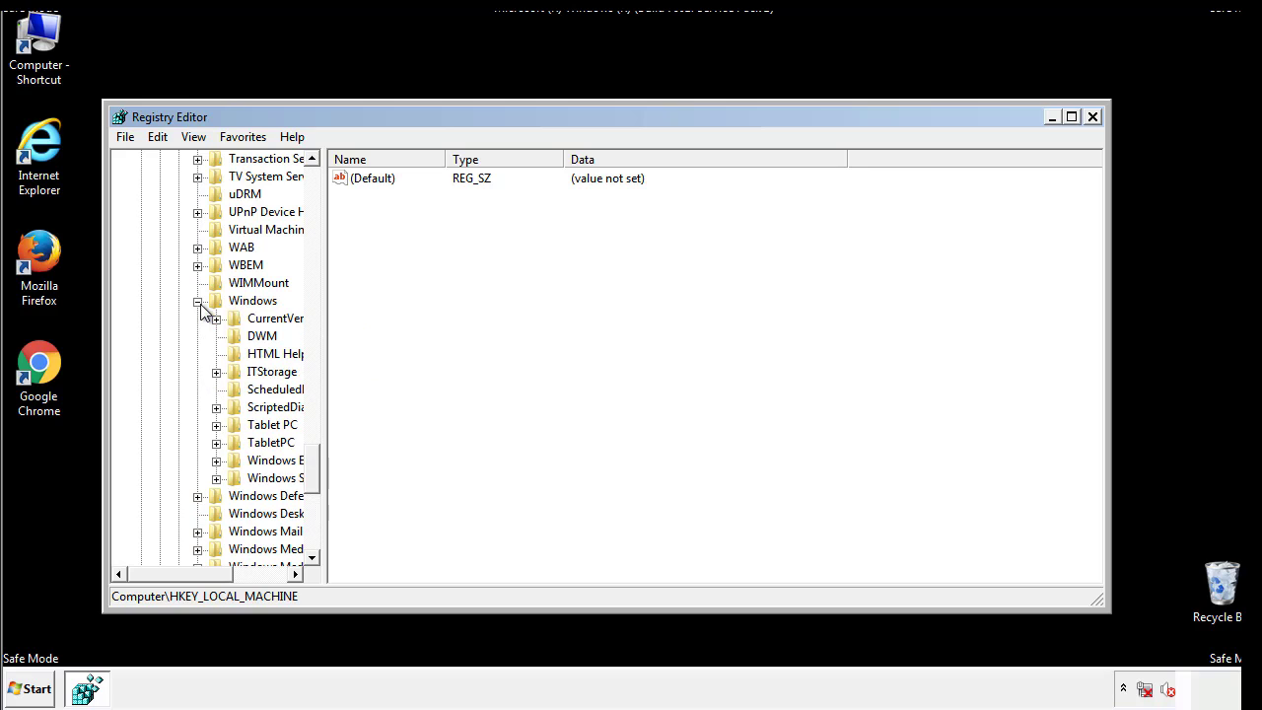
pyautogui.moveTo(175, 574); pyautogui.dragTo(201, 574)
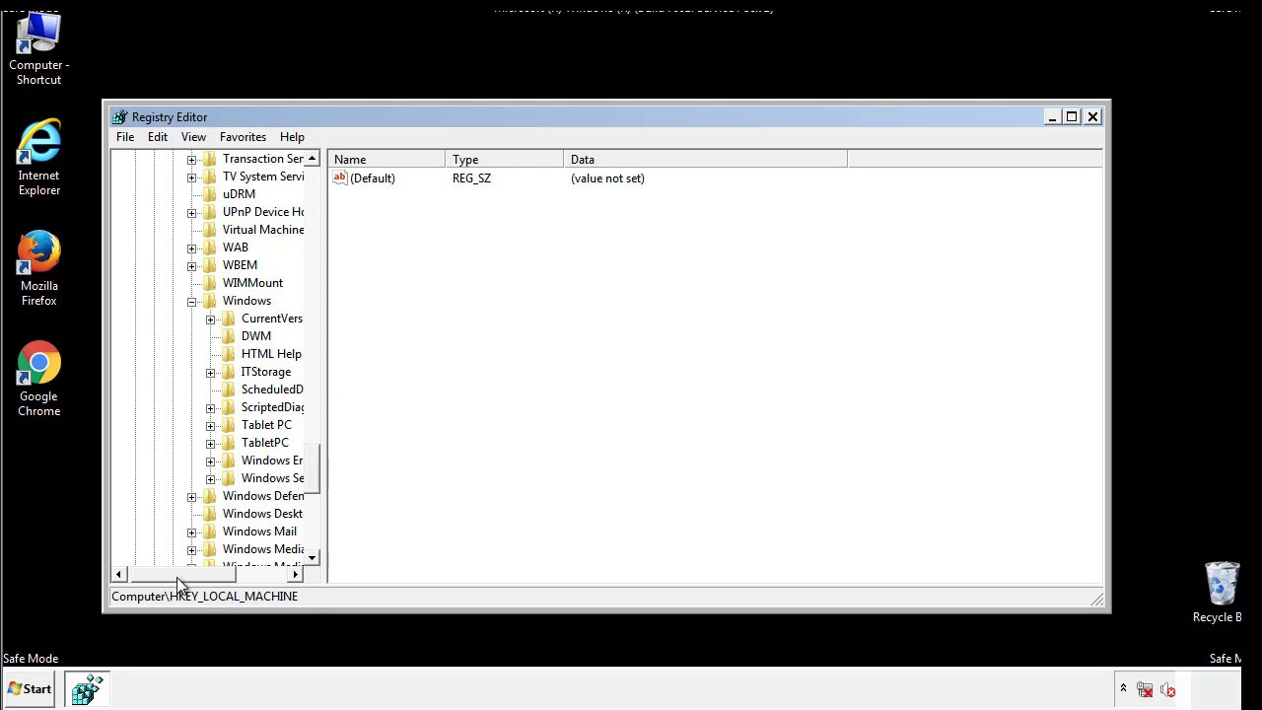
pyautogui.click(161, 319)
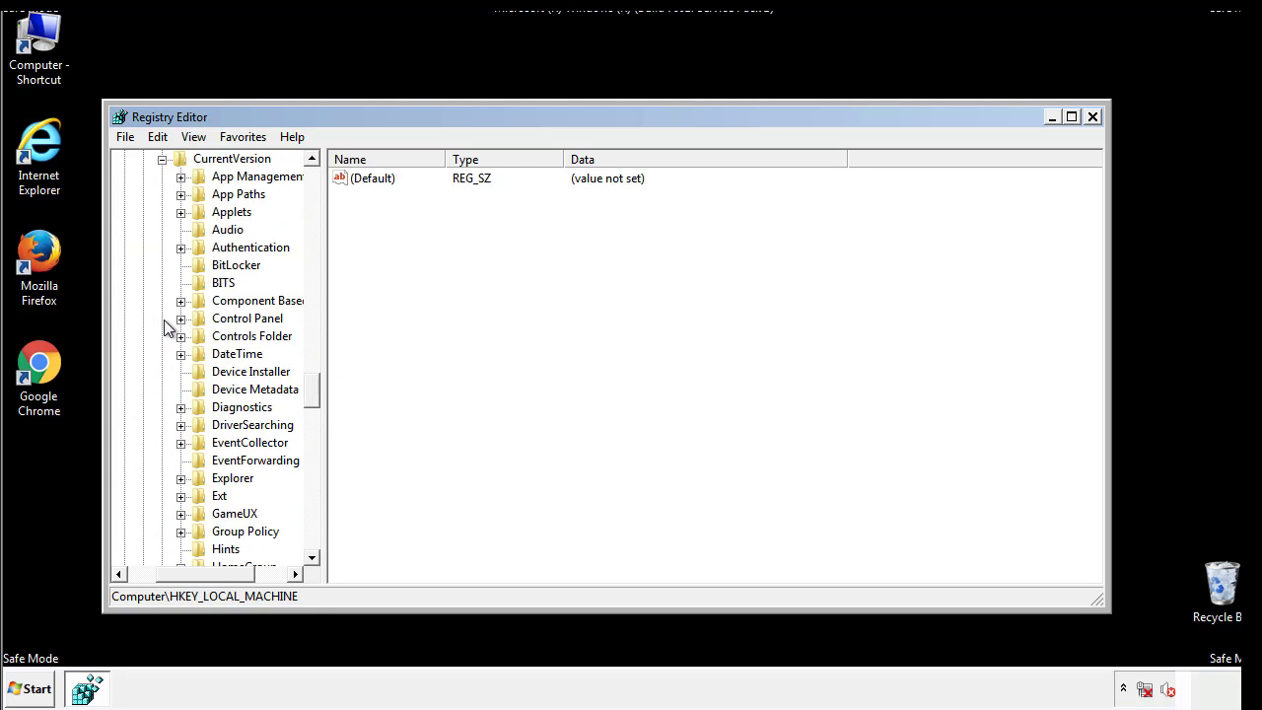
pyautogui.moveTo(318, 395); pyautogui.dragTo(312, 456)
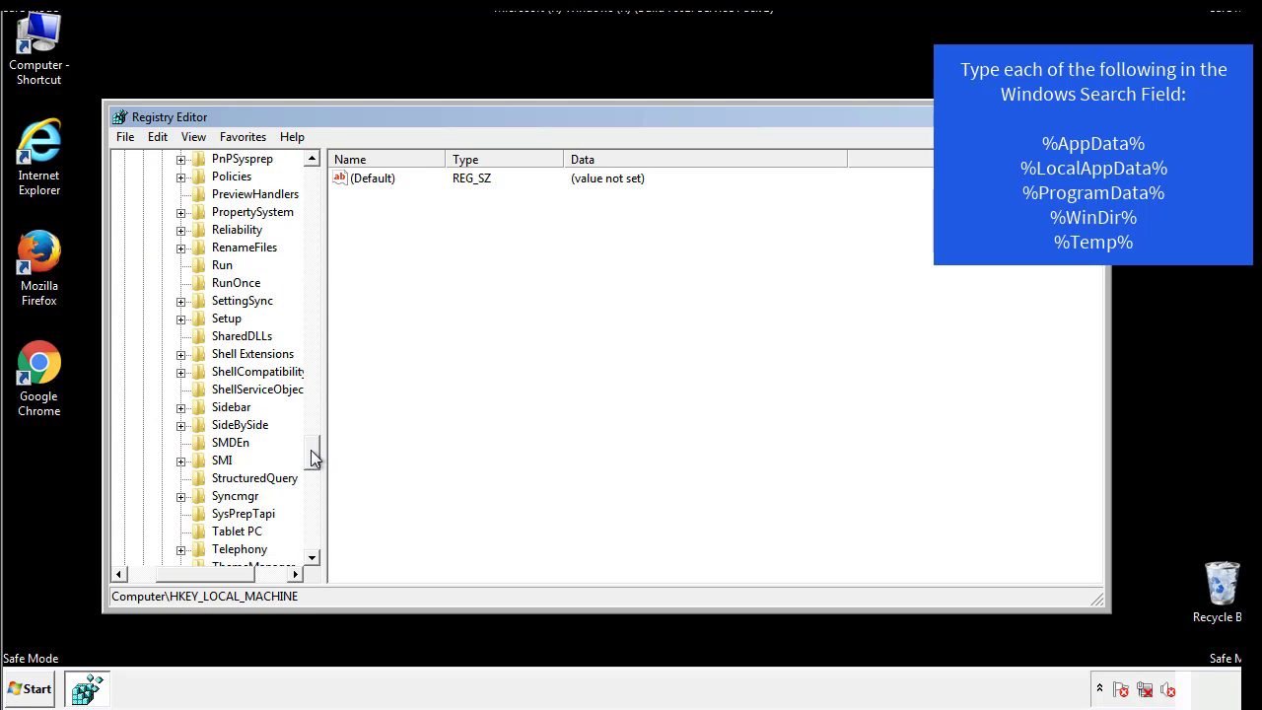
# Delete the tappi.loc value from HKLM's CurrentVersion\Run key, leaving only the VMware entry.
pyautogui.click(207, 267)
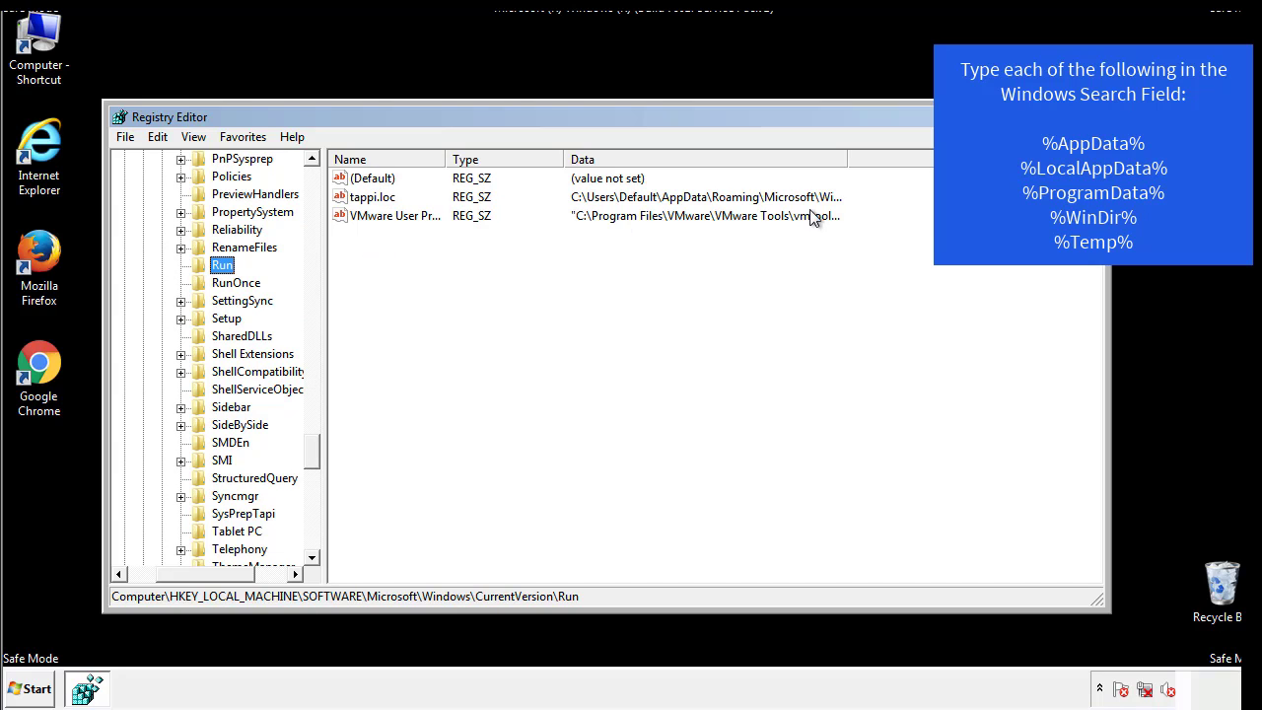
pyautogui.click(374, 204)
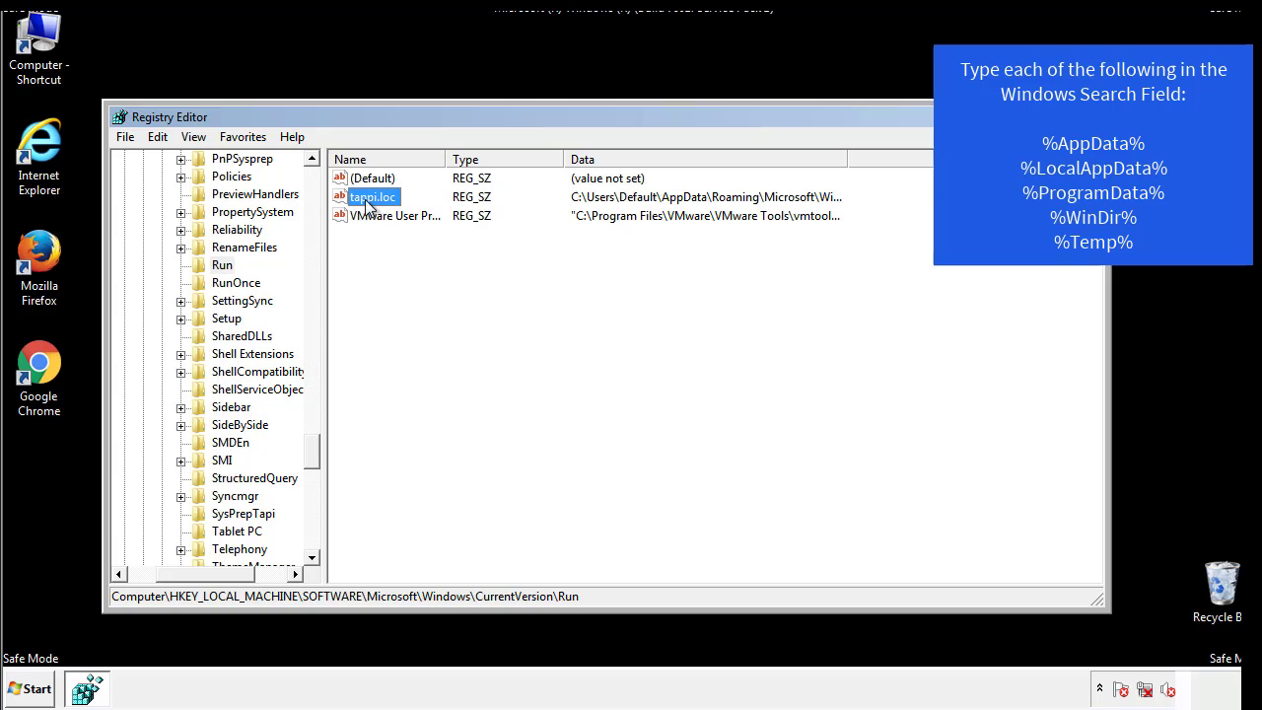
pyautogui.rightClick(363, 200)
pyautogui.click(395, 256)
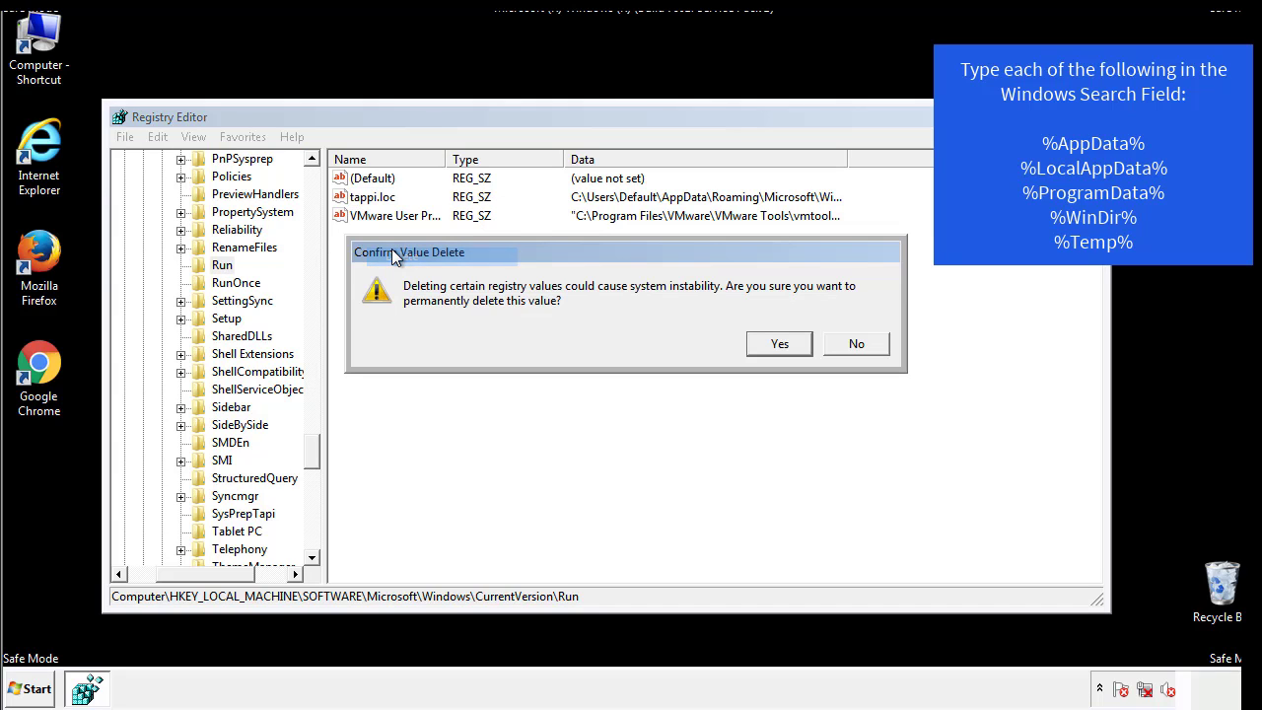
pyautogui.click(768, 347)
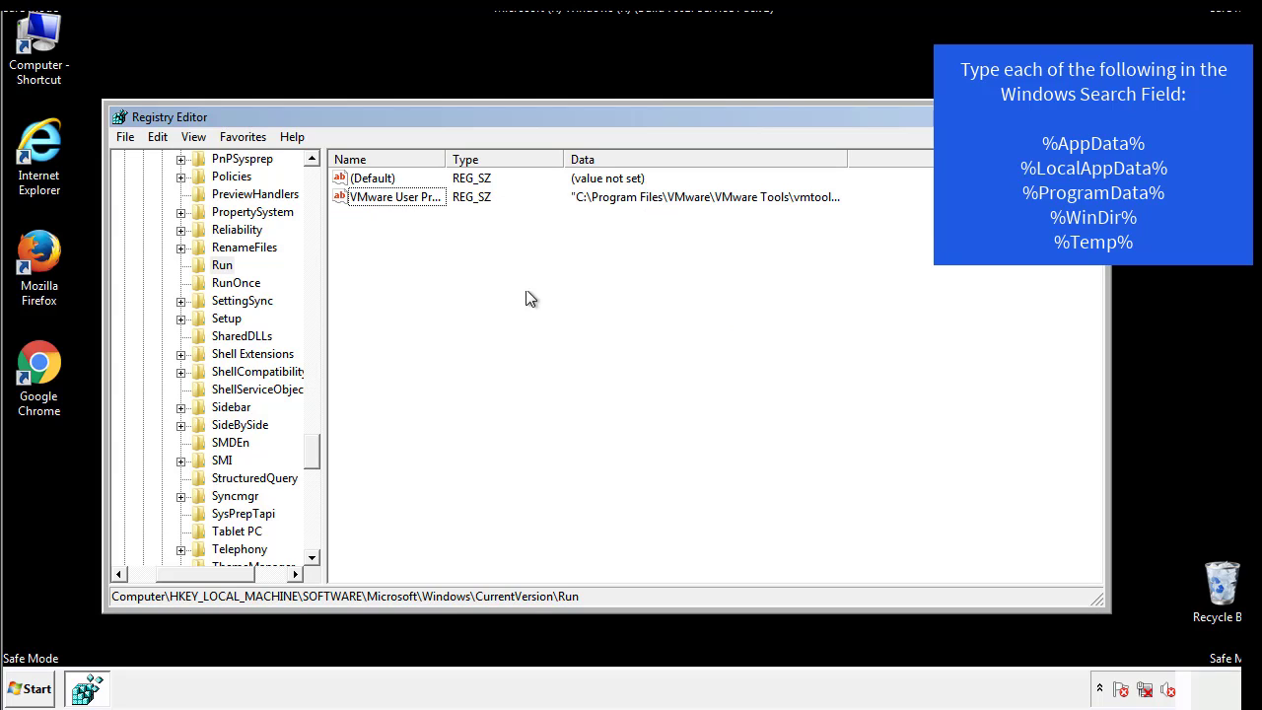
pyautogui.moveTo(314, 444); pyautogui.dragTo(312, 543)
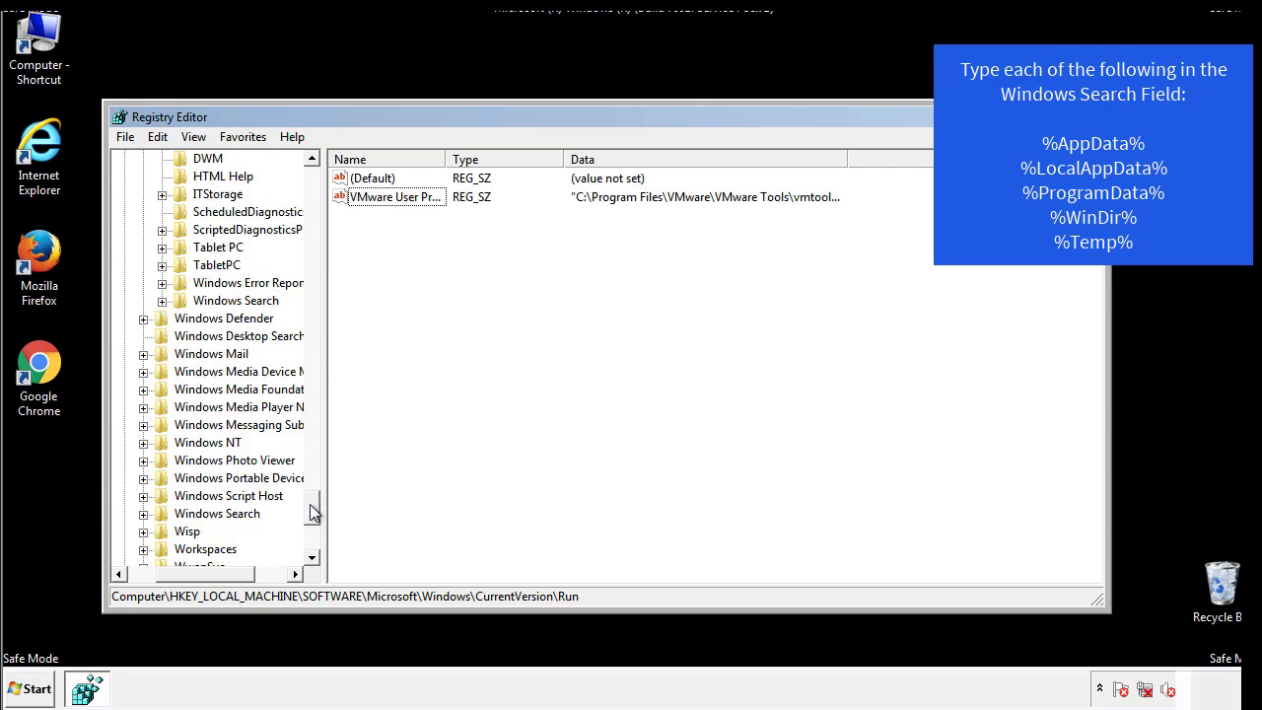
pyautogui.moveTo(209, 572); pyautogui.dragTo(152, 586)
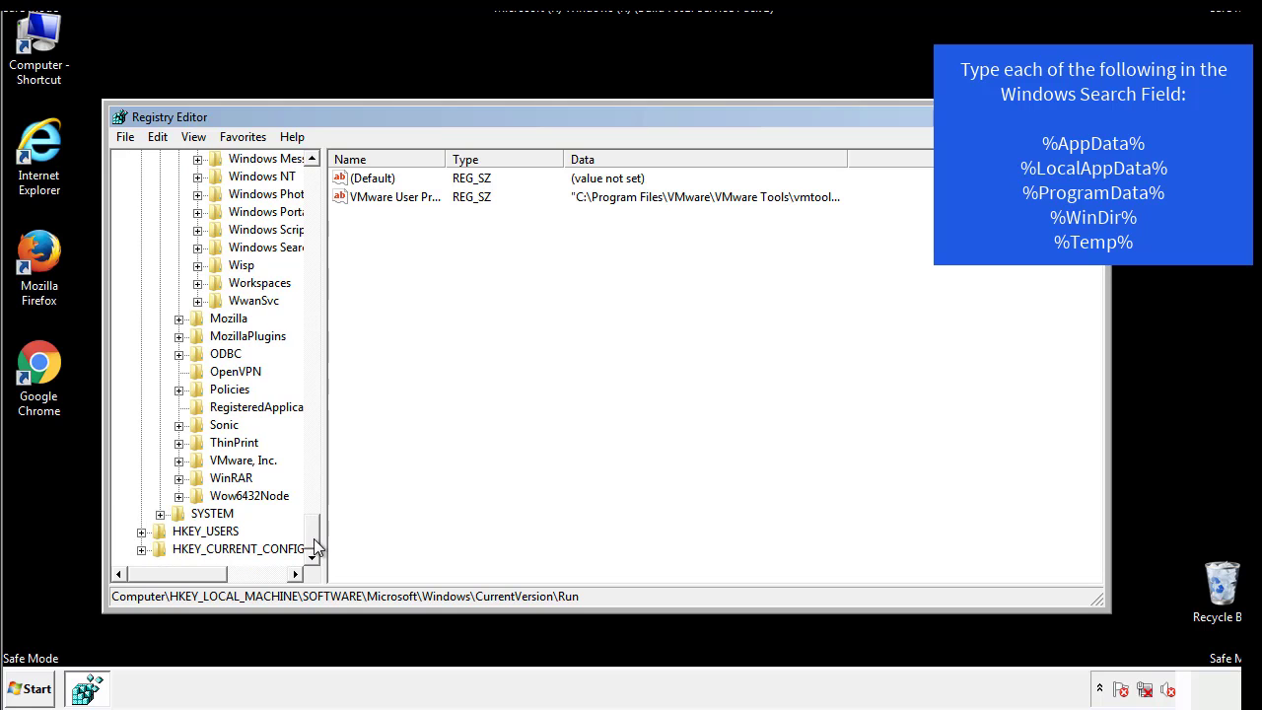
pyautogui.moveTo(314, 537); pyautogui.dragTo(322, 187)
# Collapse HKEY_LOCAL_MACHINE and expand HKEY_CURRENT_USER through Software to Microsoft.
pyautogui.click(142, 212)
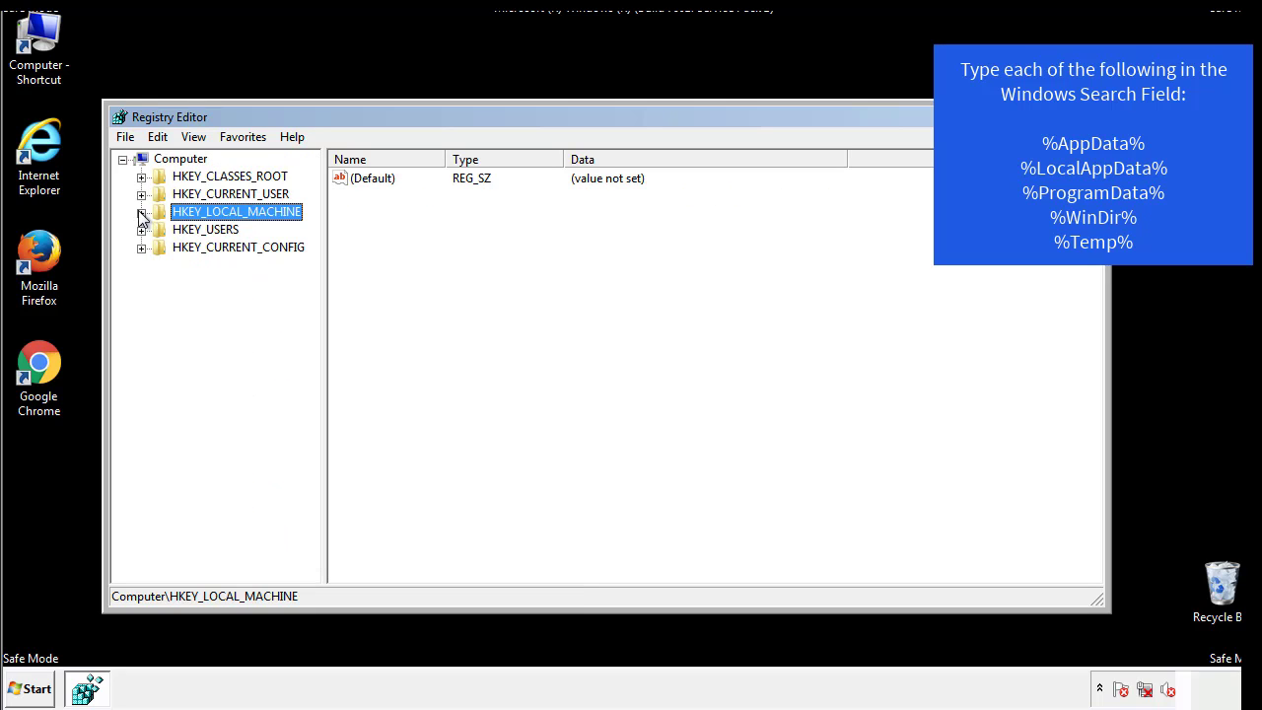
pyautogui.click(142, 196)
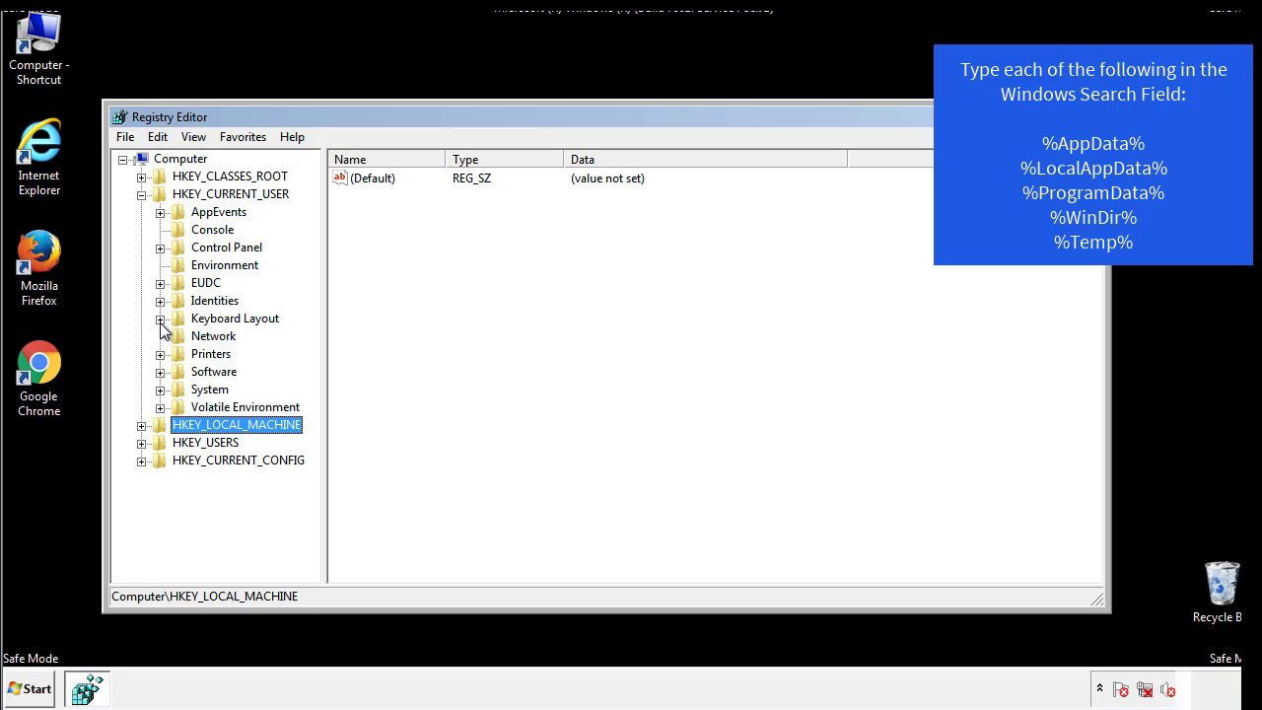
pyautogui.click(160, 371)
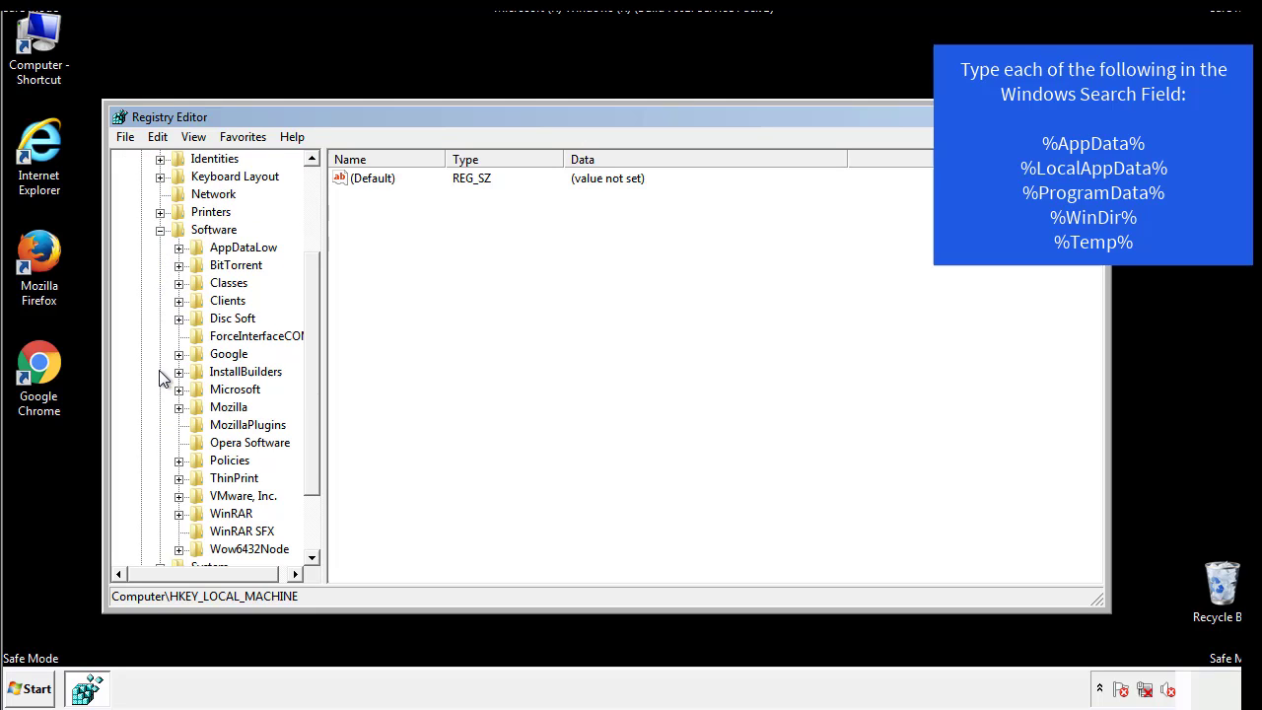
pyautogui.moveTo(310, 358); pyautogui.dragTo(309, 376)
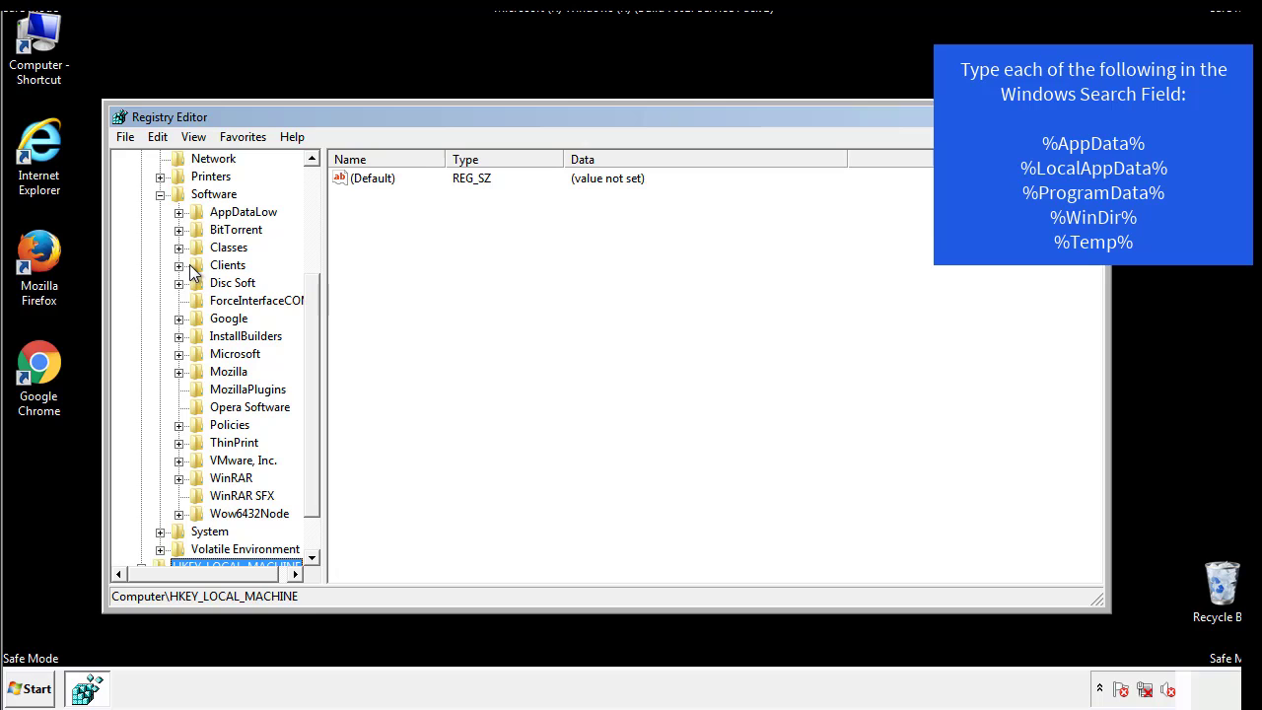
pyautogui.click(179, 354)
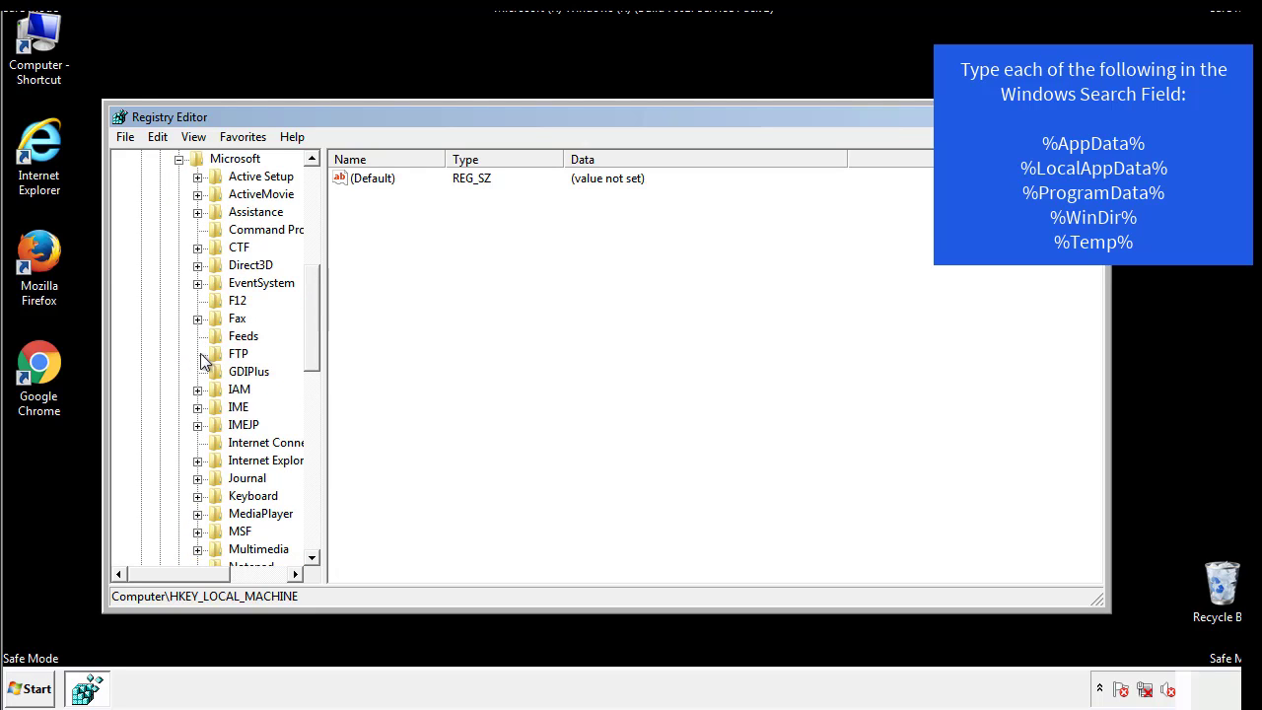
pyautogui.moveTo(306, 309); pyautogui.dragTo(311, 410)
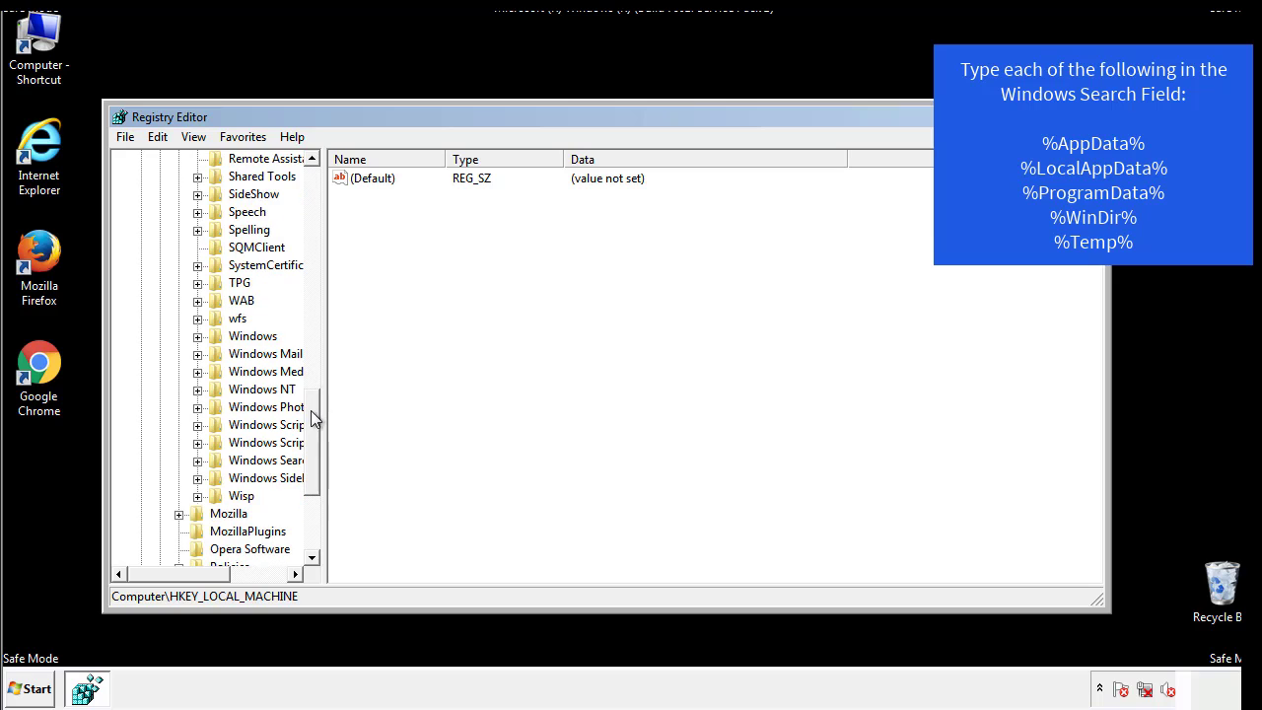
# View HKCU's CurrentVersion\Run key, holding only DAEMON Tools Lite, then collapse Windows.
pyautogui.click(198, 337)
pyautogui.click(217, 355)
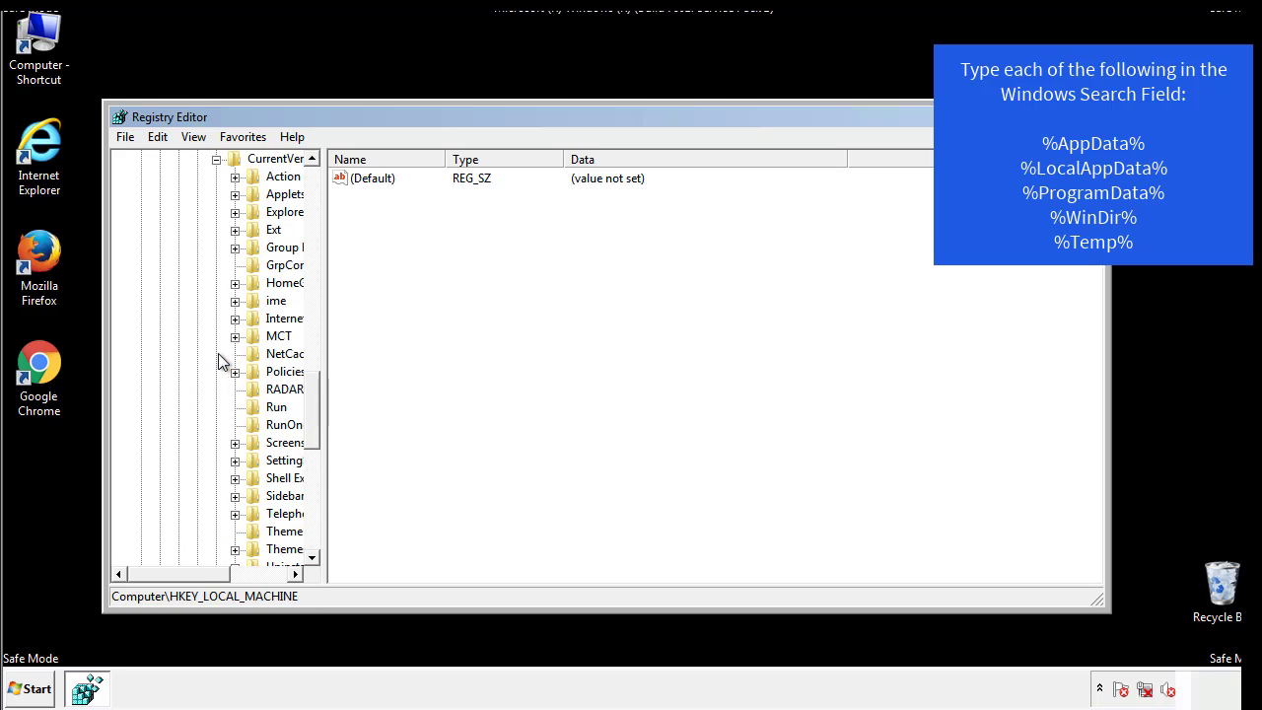
pyautogui.moveTo(193, 574); pyautogui.dragTo(222, 574)
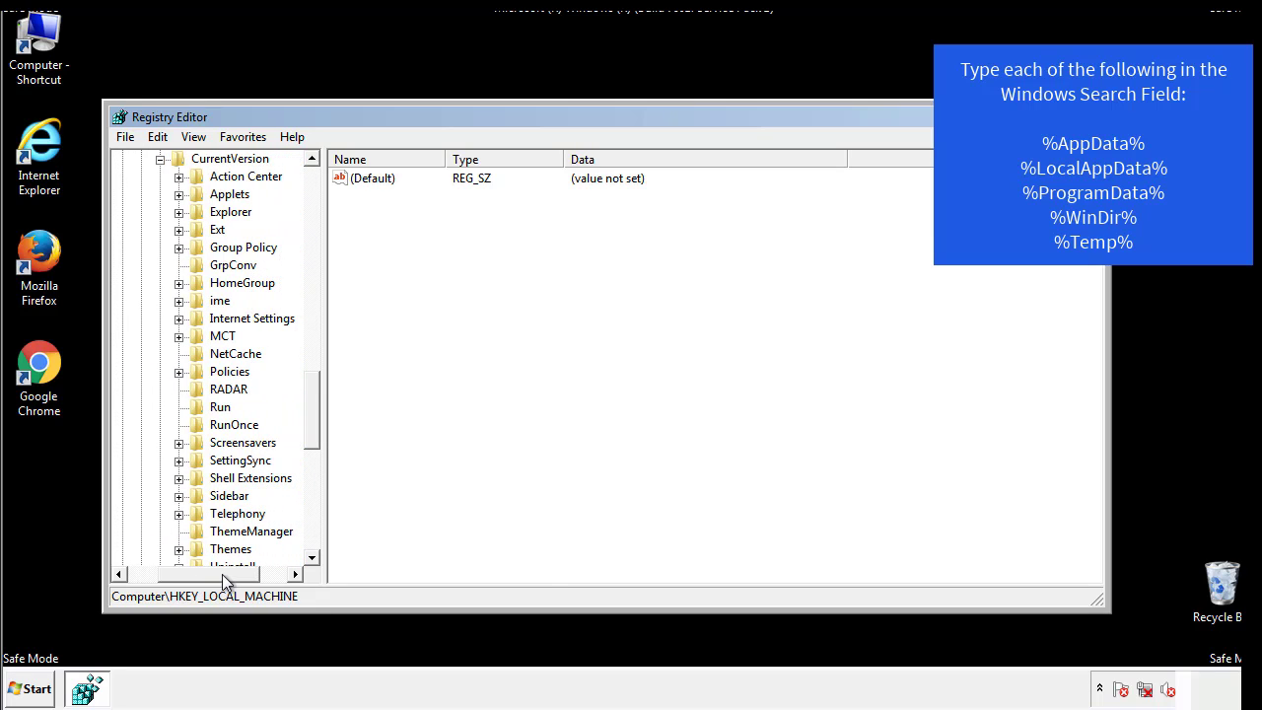
pyautogui.click(217, 407)
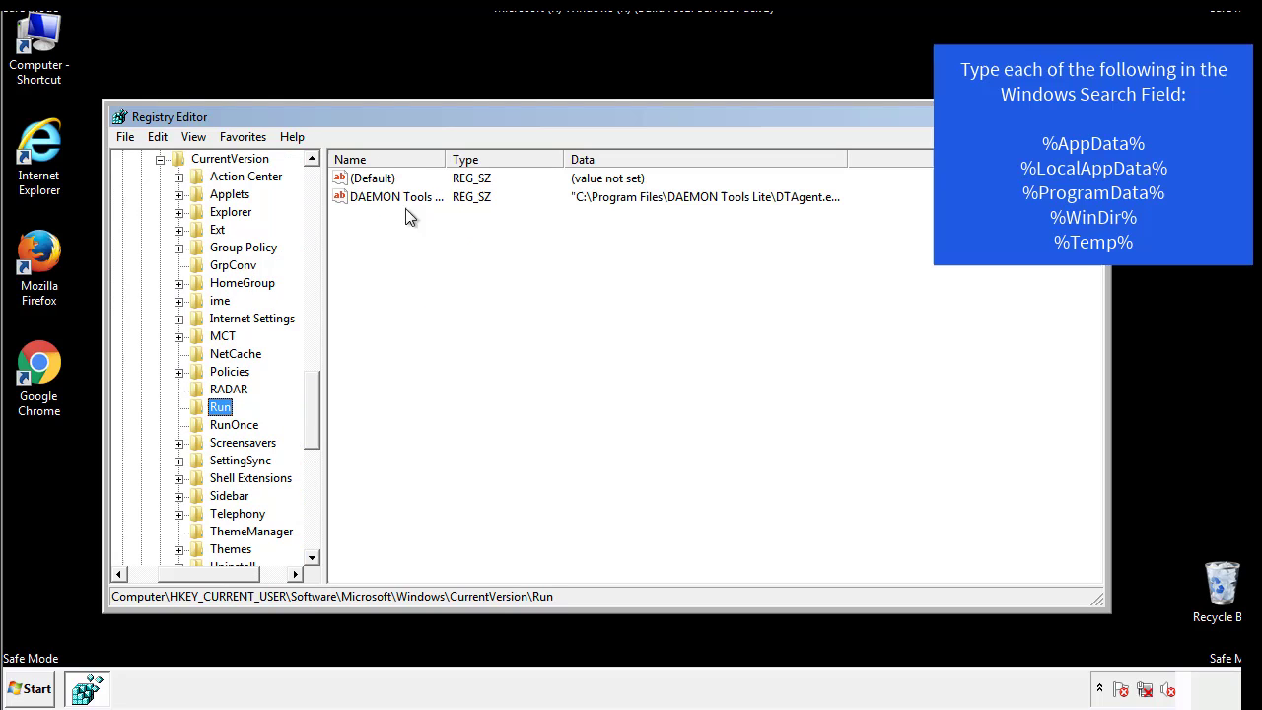
pyautogui.click(540, 230)
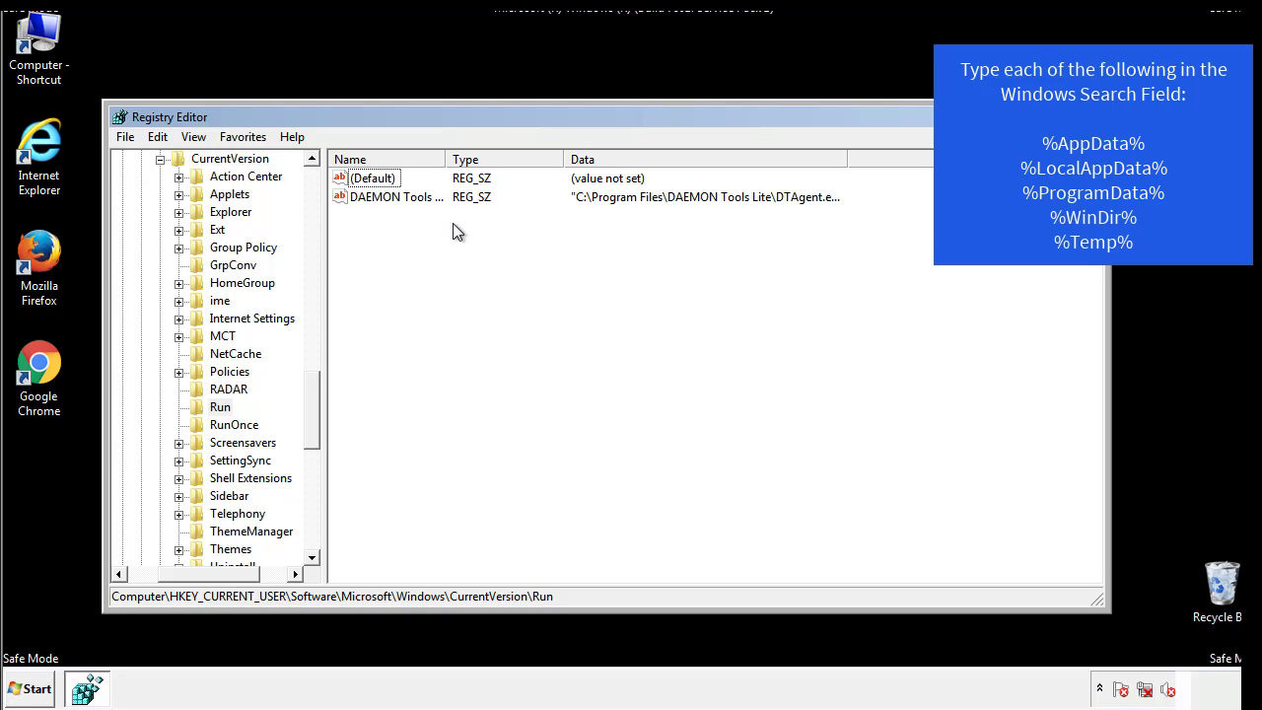
pyautogui.moveTo(209, 571); pyautogui.dragTo(181, 573)
pyautogui.moveTo(319, 428); pyautogui.dragTo(312, 411)
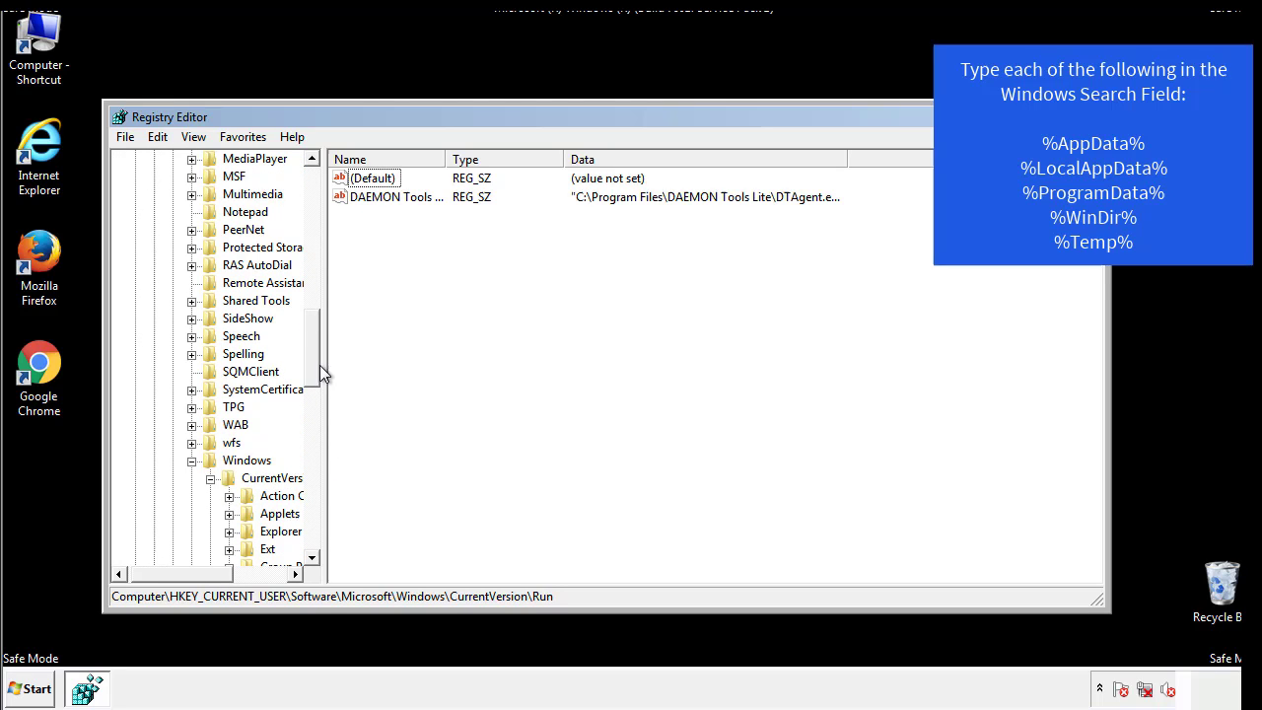
pyautogui.click(192, 462)
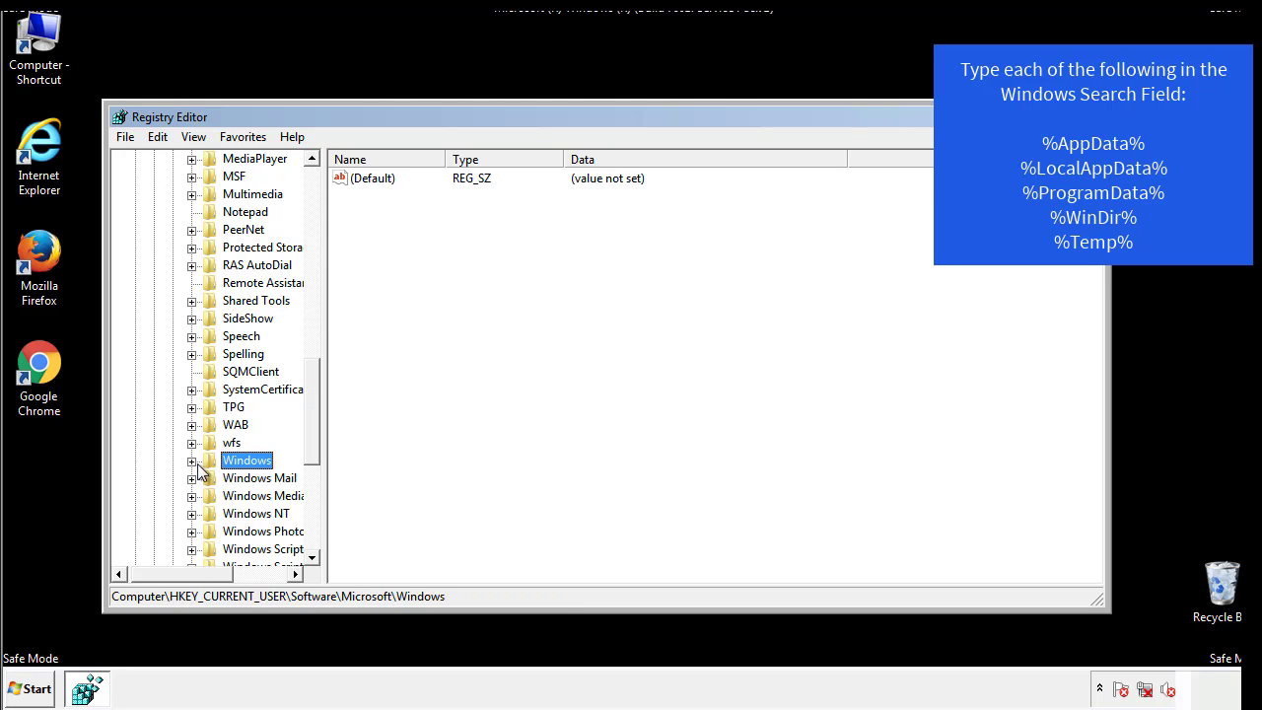
# Search the registry for %temp% using Edit > Find.
pyautogui.moveTo(317, 439); pyautogui.dragTo(317, 244)
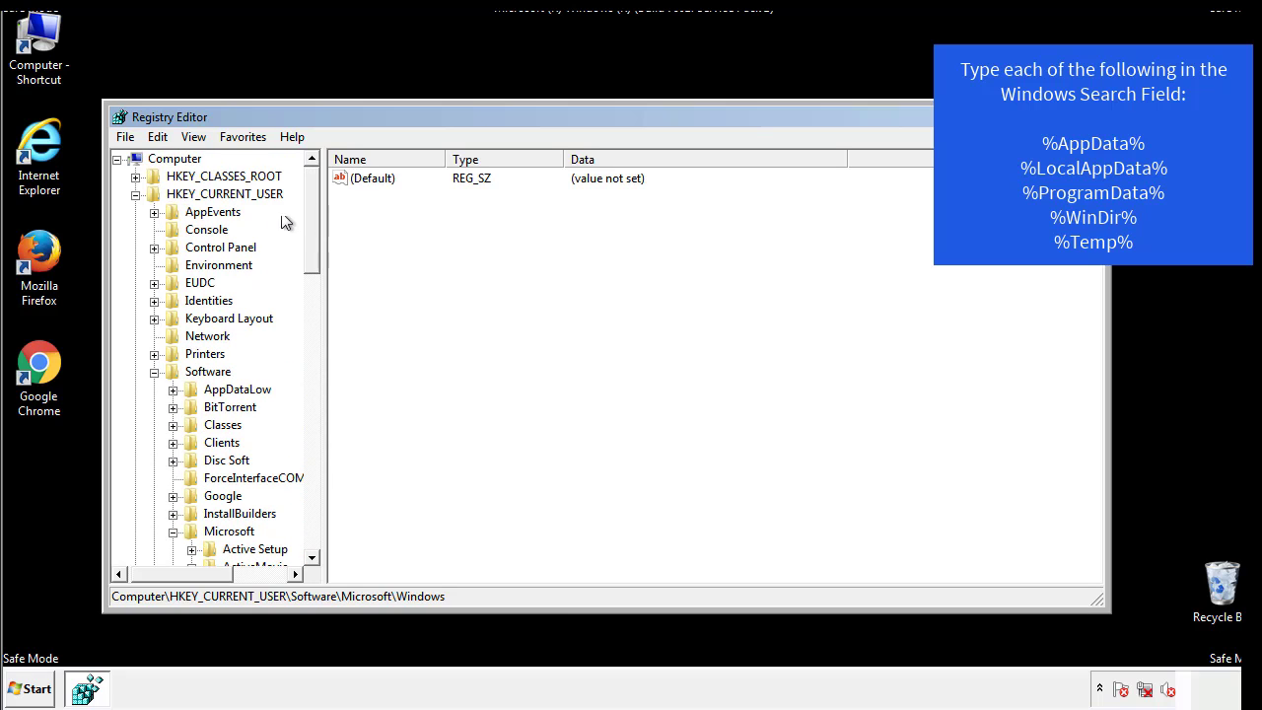
pyautogui.click(162, 138)
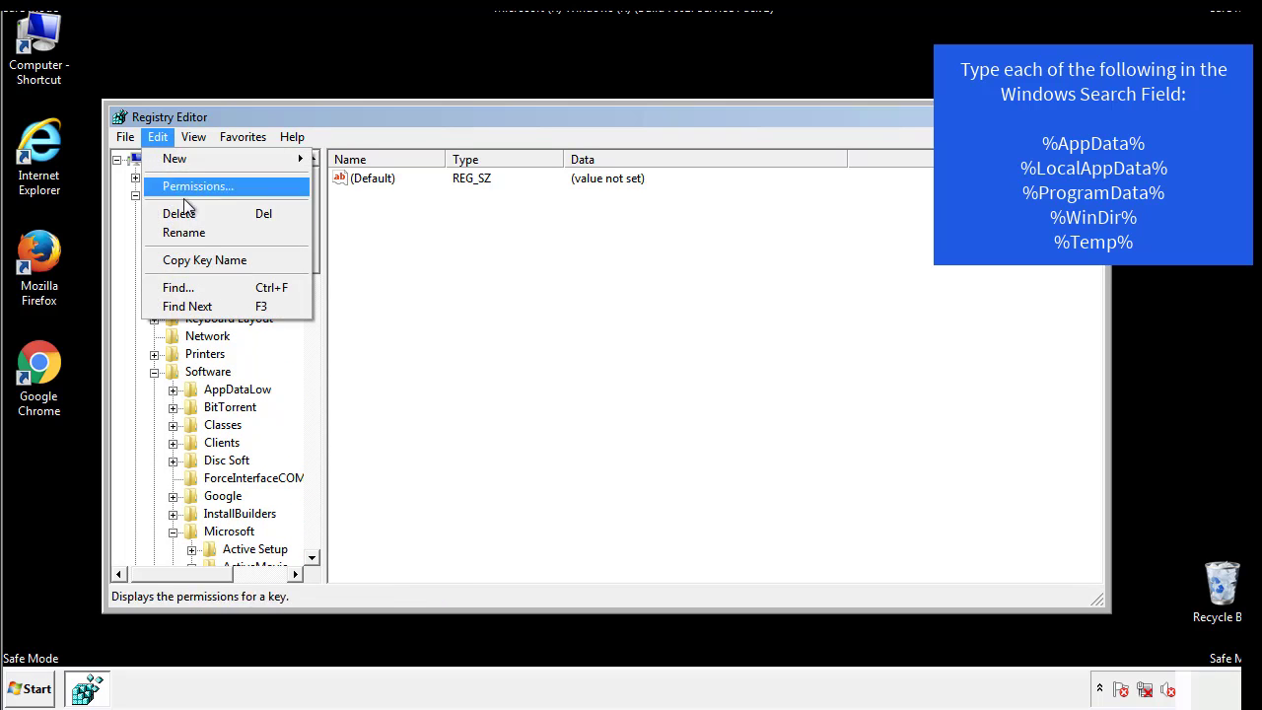
pyautogui.click(178, 287)
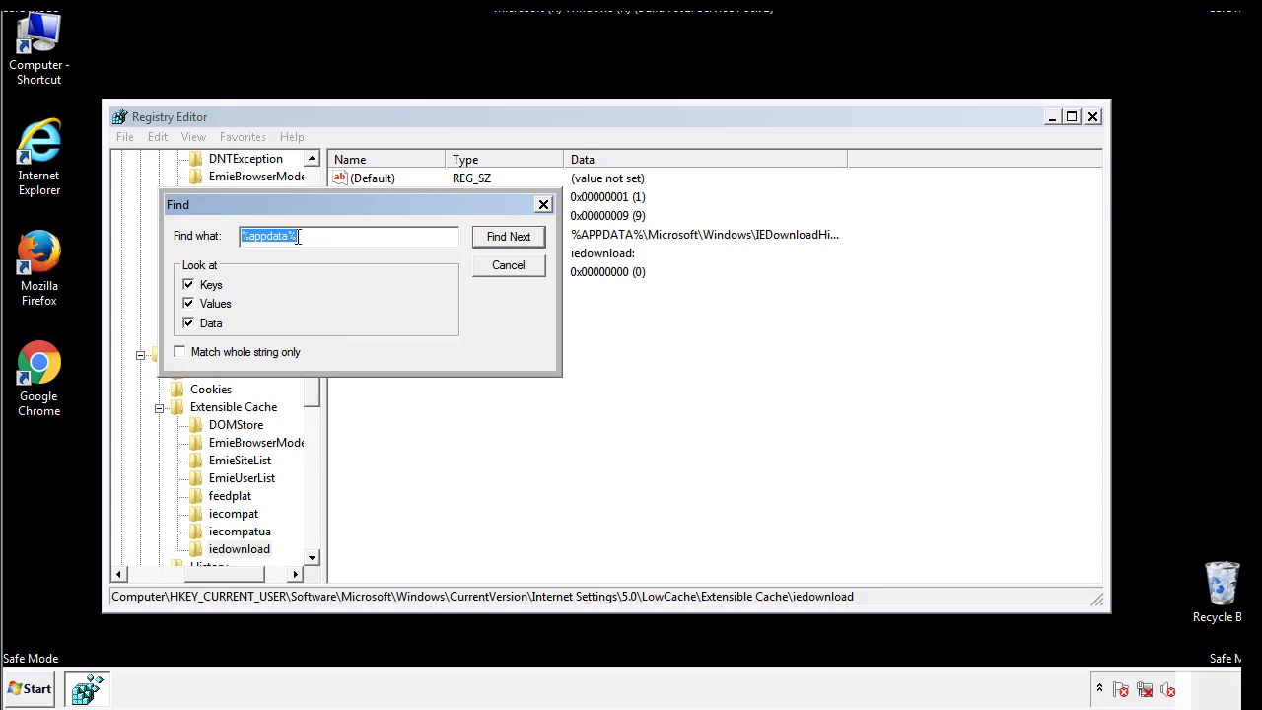
pyautogui.write('%t')
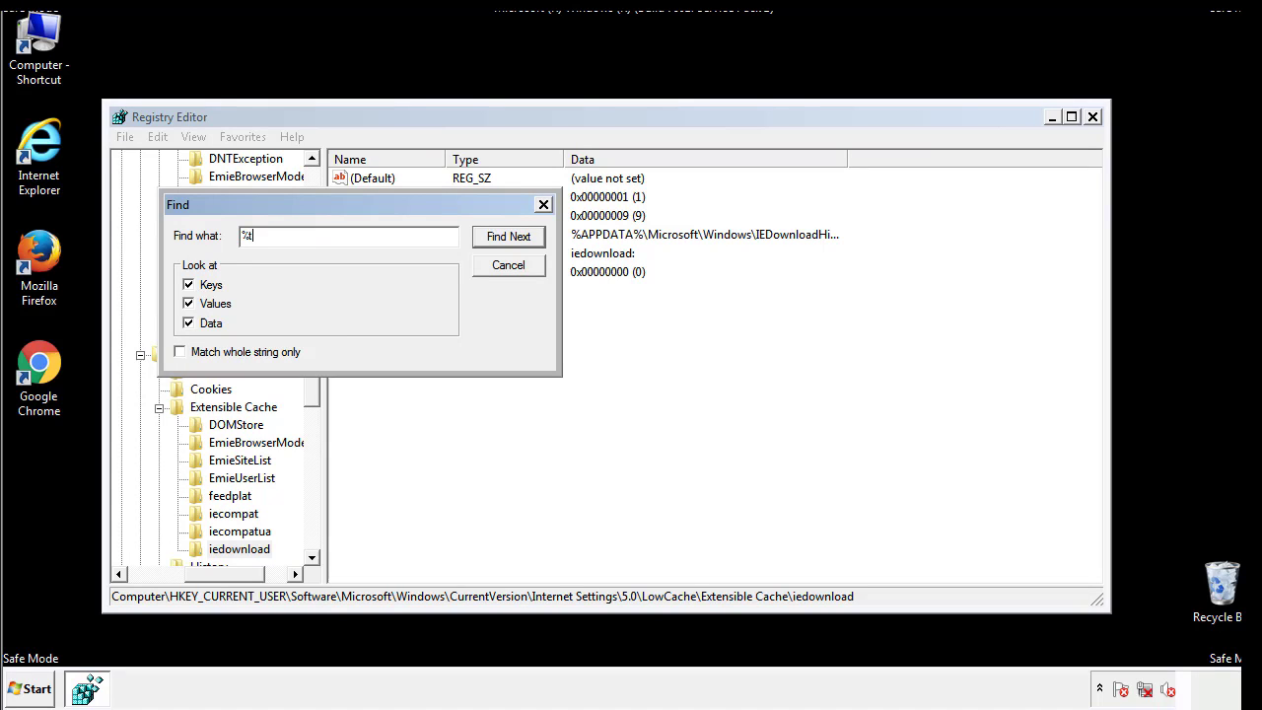
pyautogui.write('emp%')
pyautogui.press('Return')
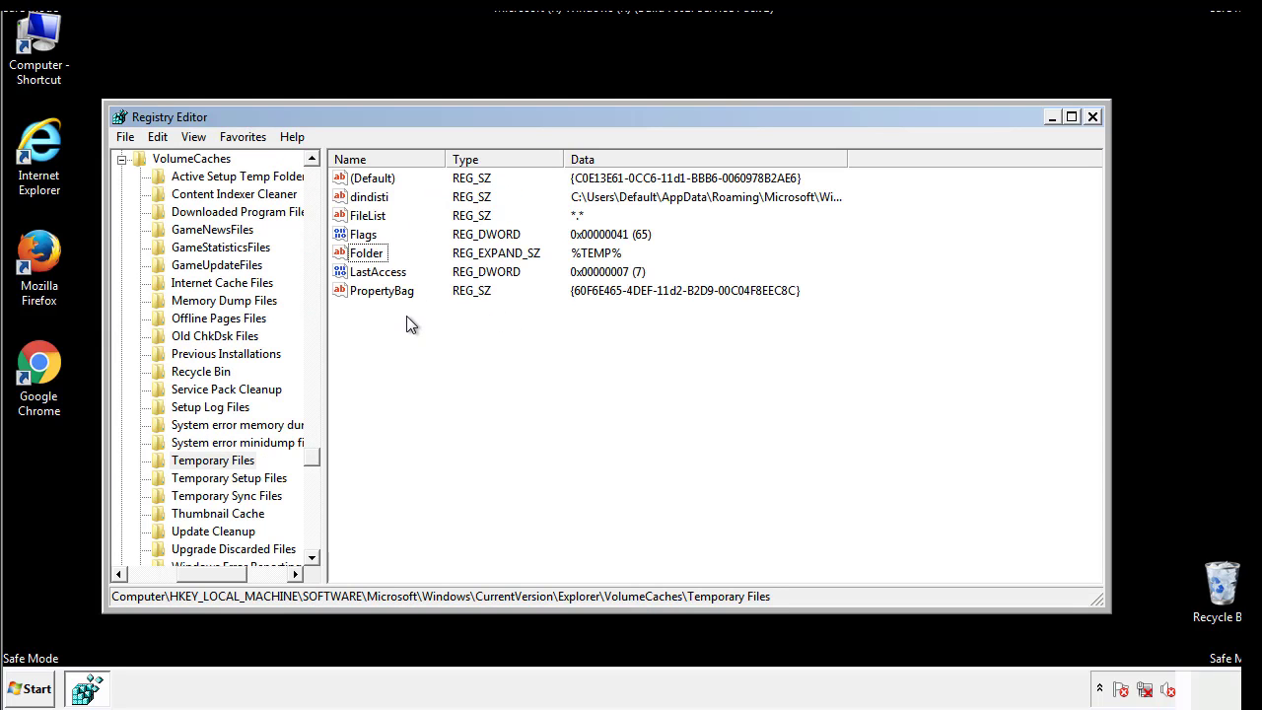
# Delete all values in the Temporary Files key, including dindisti.
pyautogui.moveTo(406, 318)
pyautogui.mouseDown()
pyautogui.moveTo(374, 288)
pyautogui.moveTo(360, 182)
pyautogui.mouseUp()
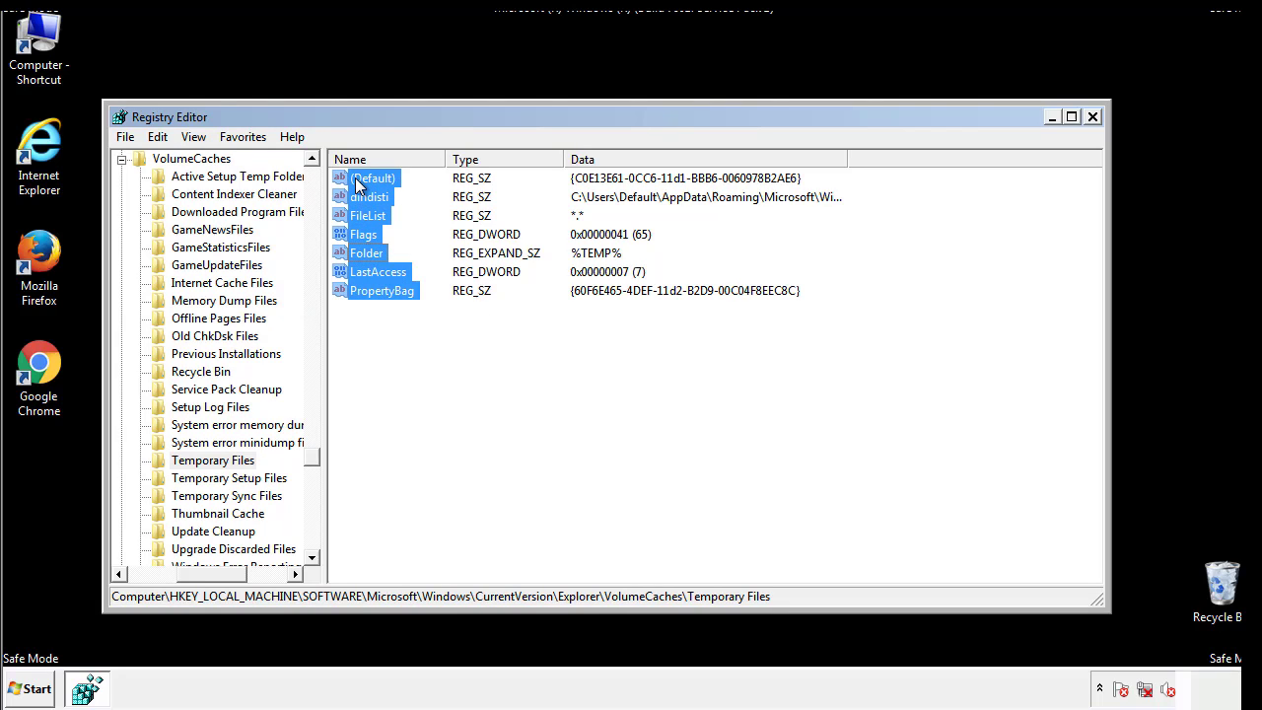
pyautogui.rightClick(359, 185)
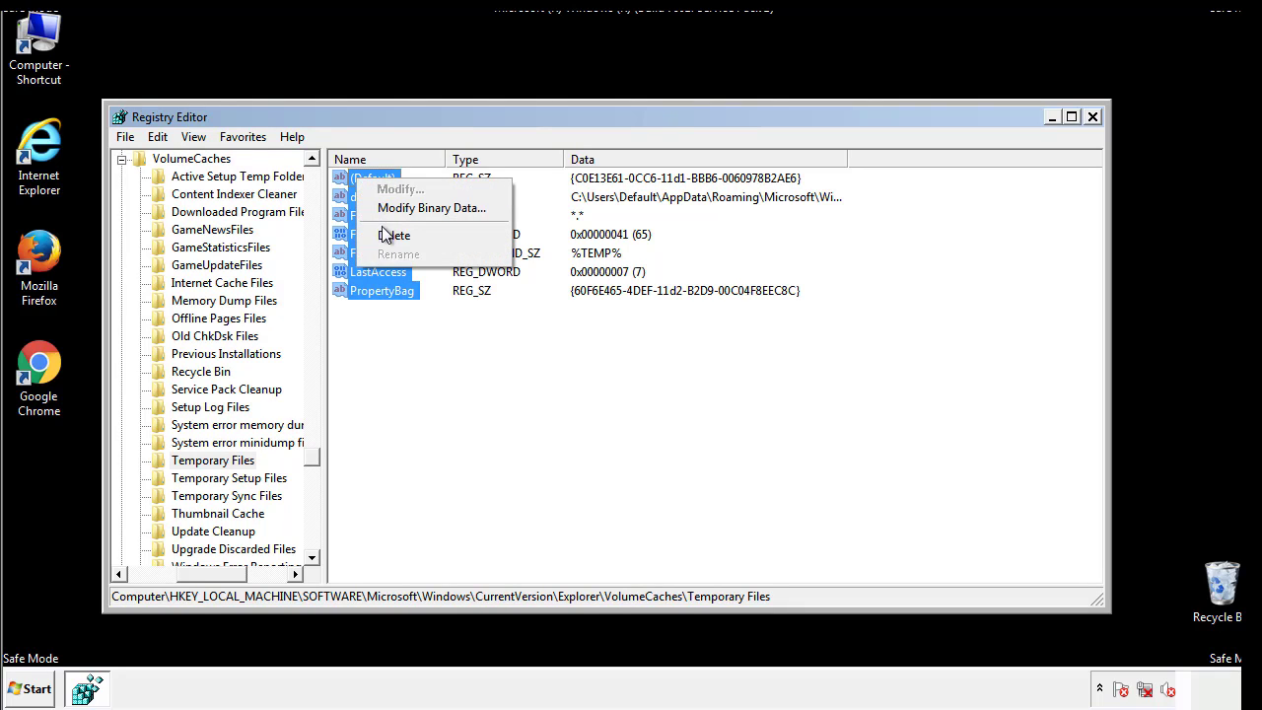
pyautogui.click(383, 235)
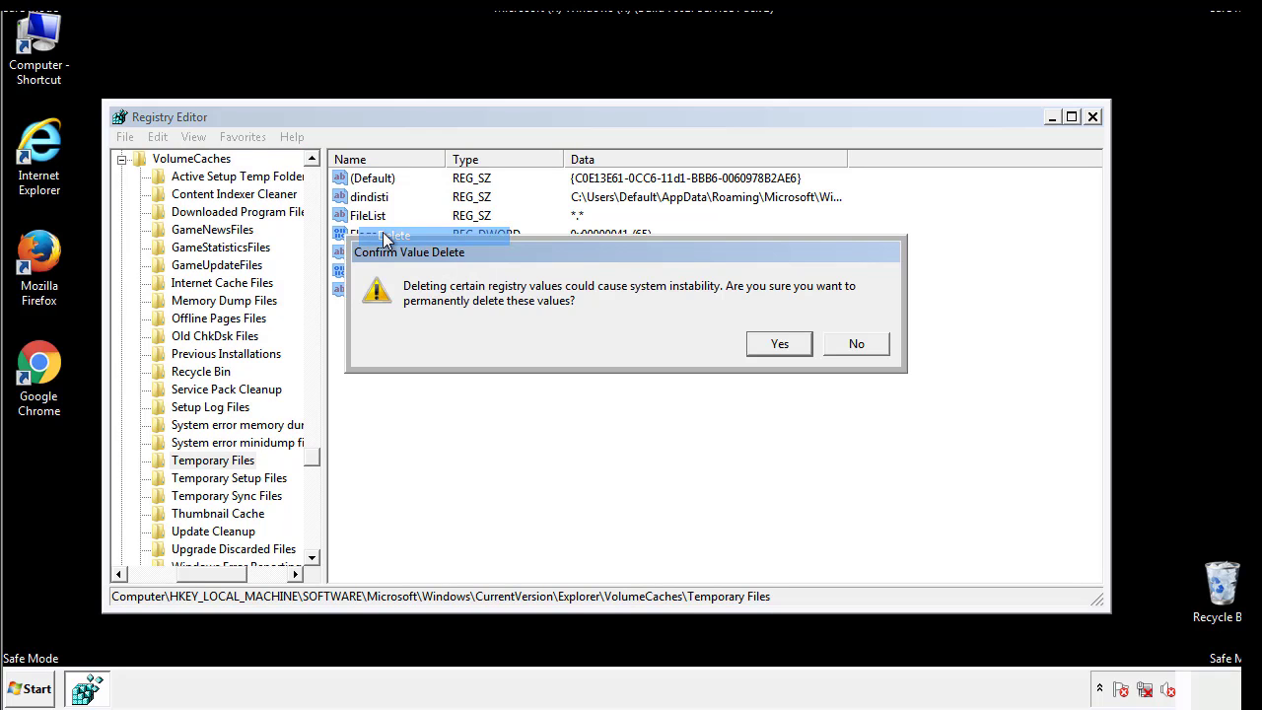
pyautogui.click(789, 344)
pyautogui.click(440, 243)
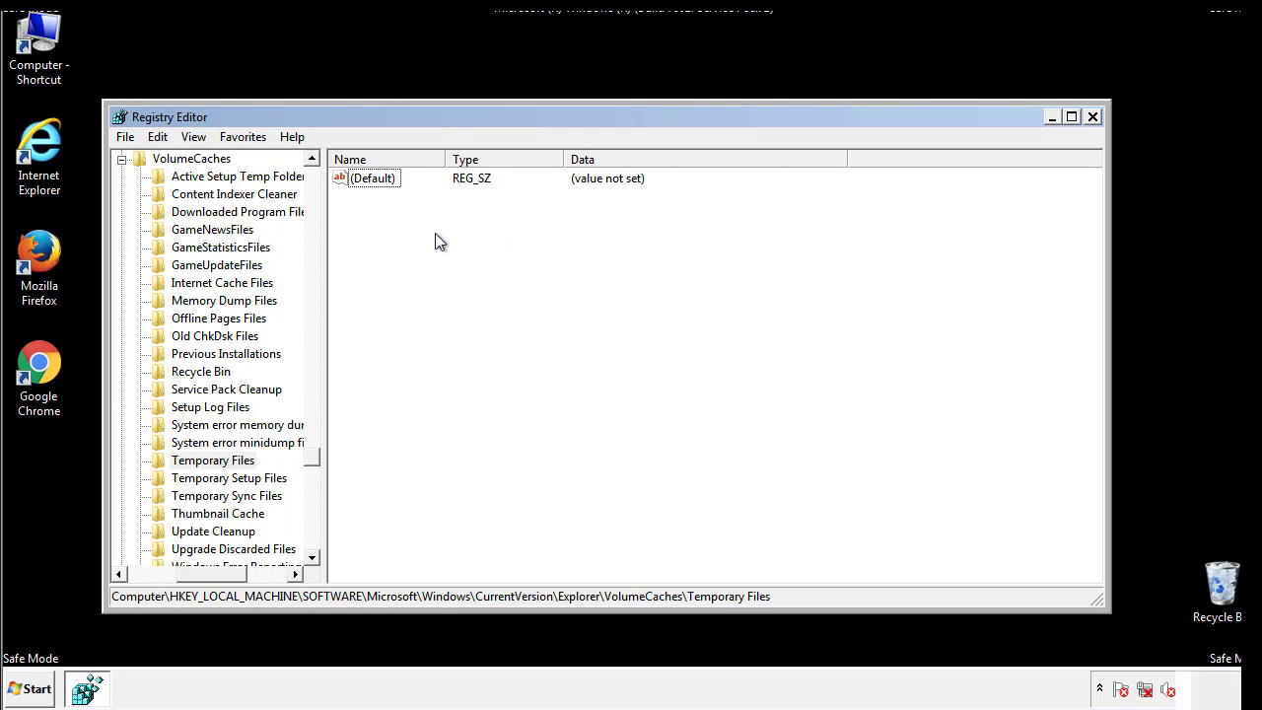
# Close Registry Editor and launch msconfig from Start search.
pyautogui.click(1095, 117)
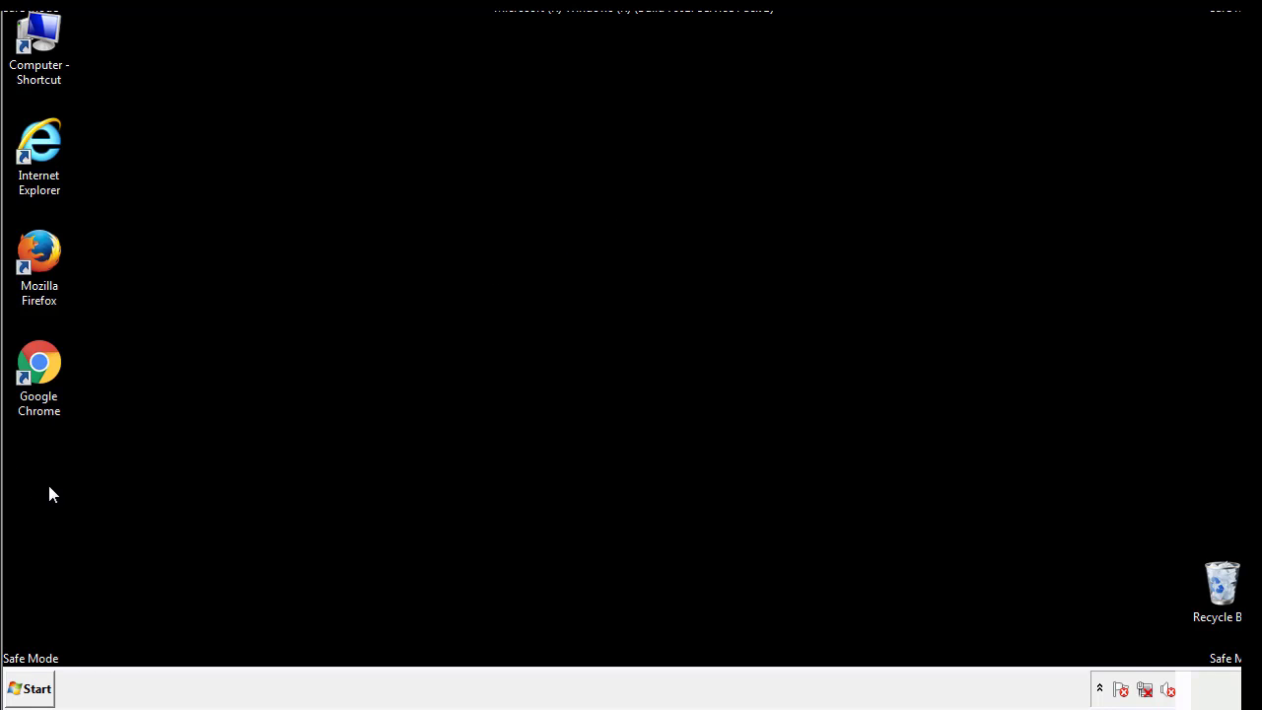
pyautogui.click(24, 691)
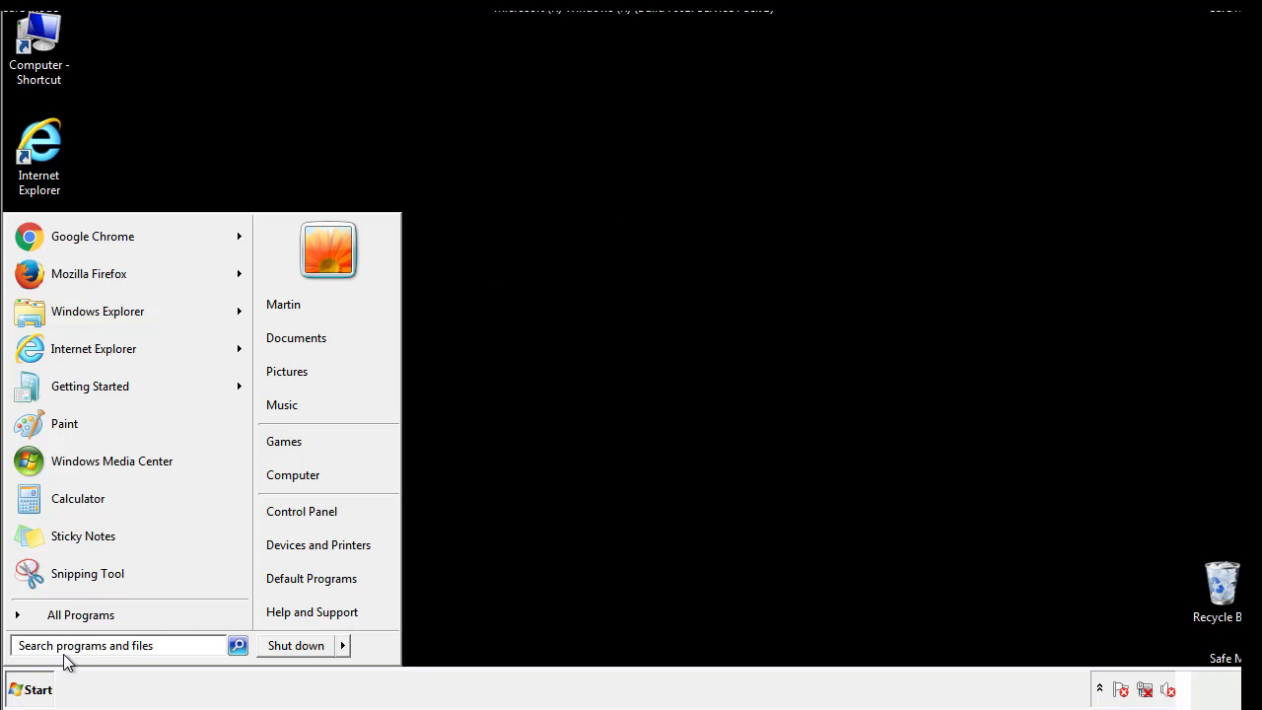
pyautogui.write('mscon')
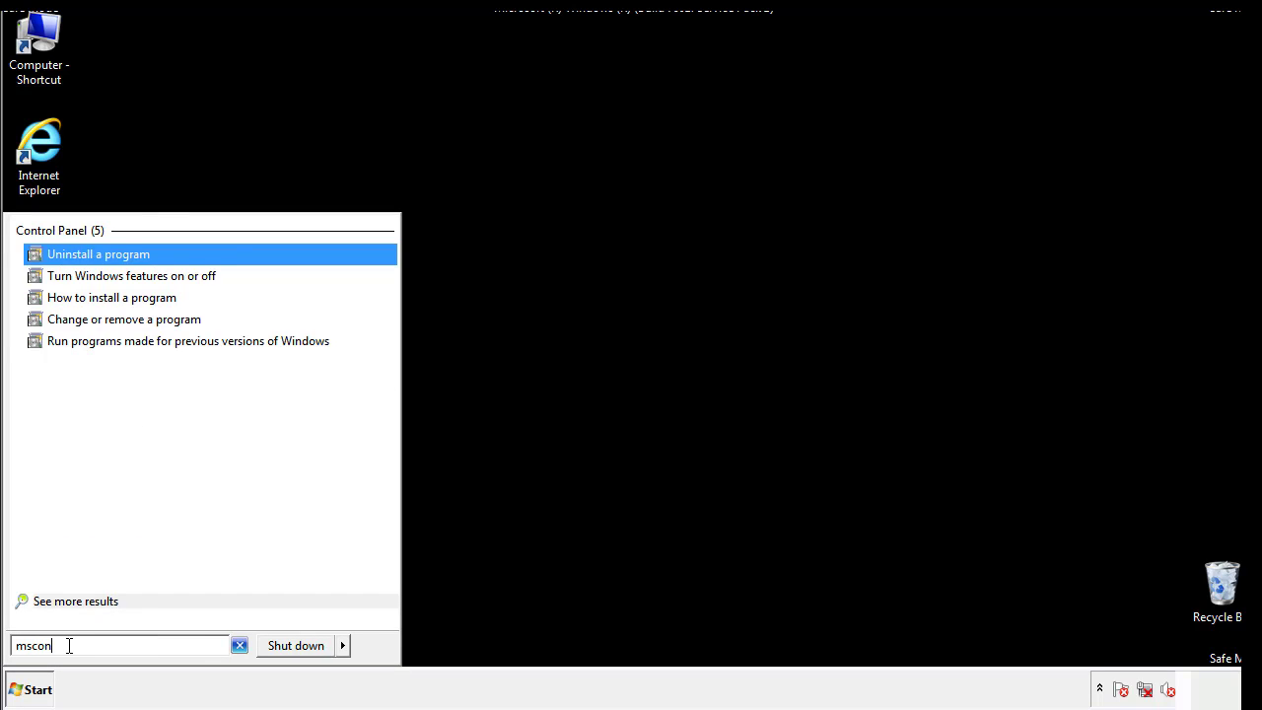
pyautogui.write('fig')
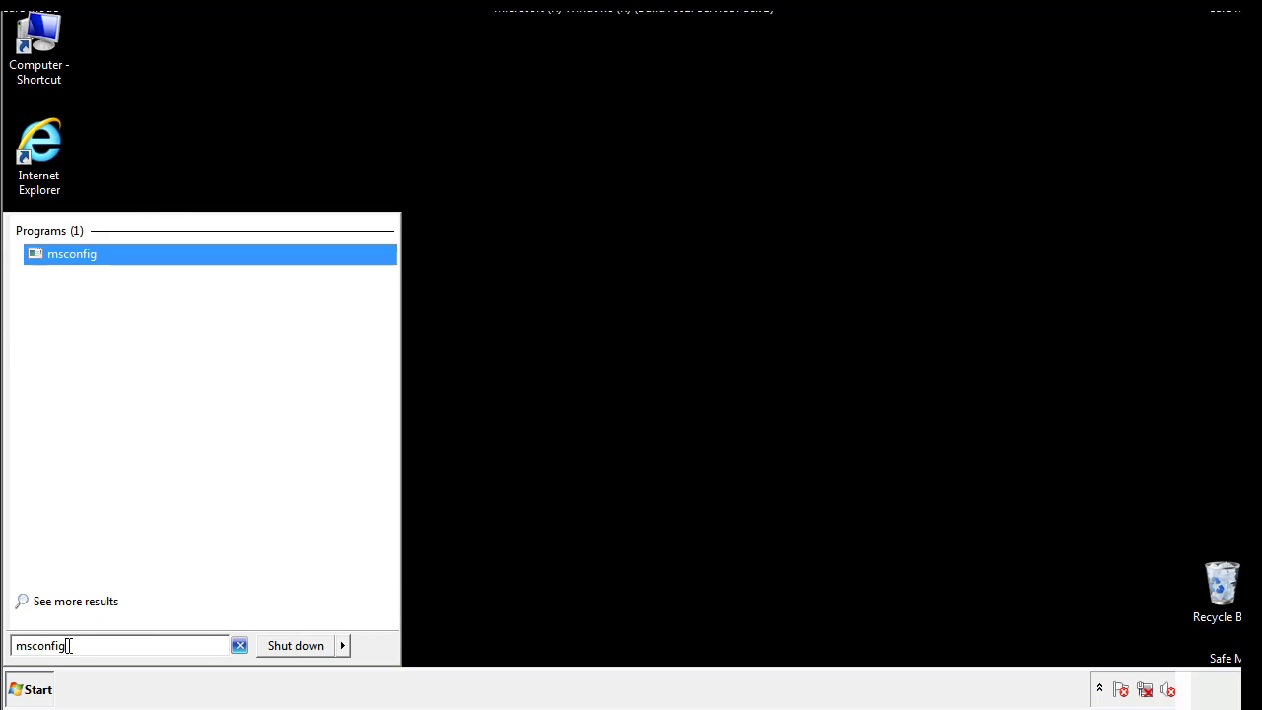
pyautogui.press('Return')
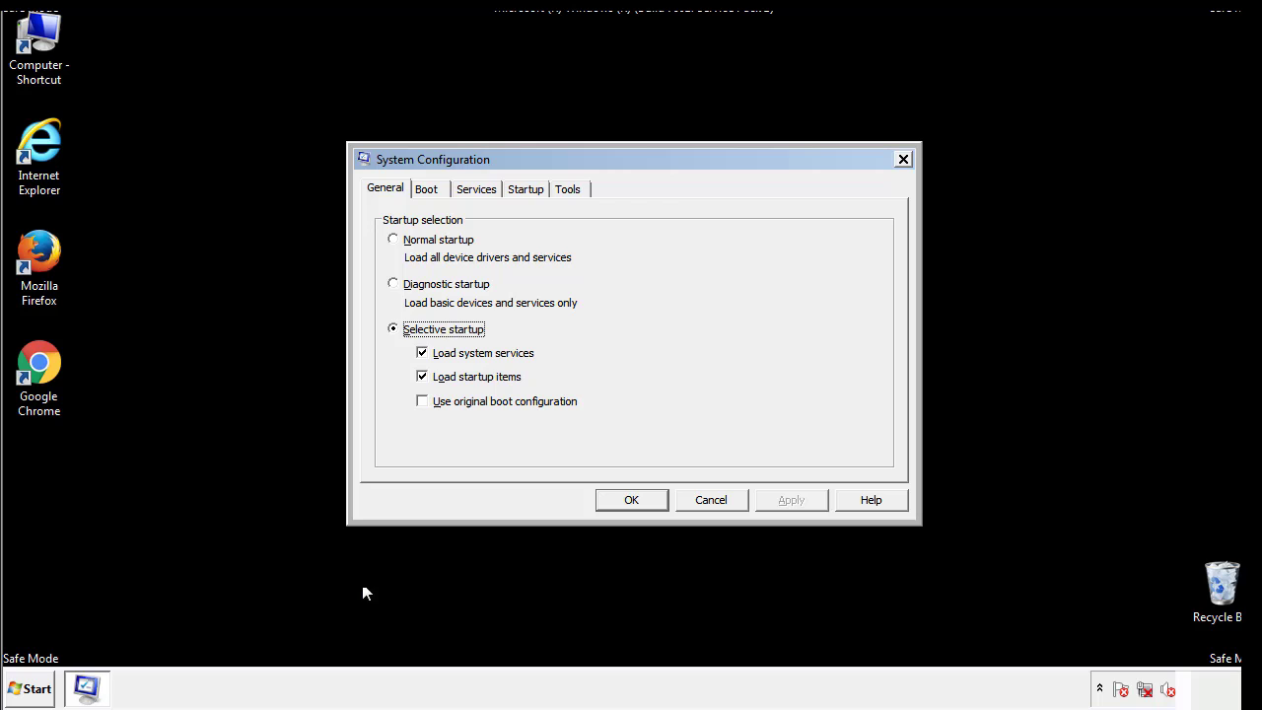
# Uncheck Safe boot in the Boot settings, apply, and restart the computer.
pyautogui.click(430, 190)
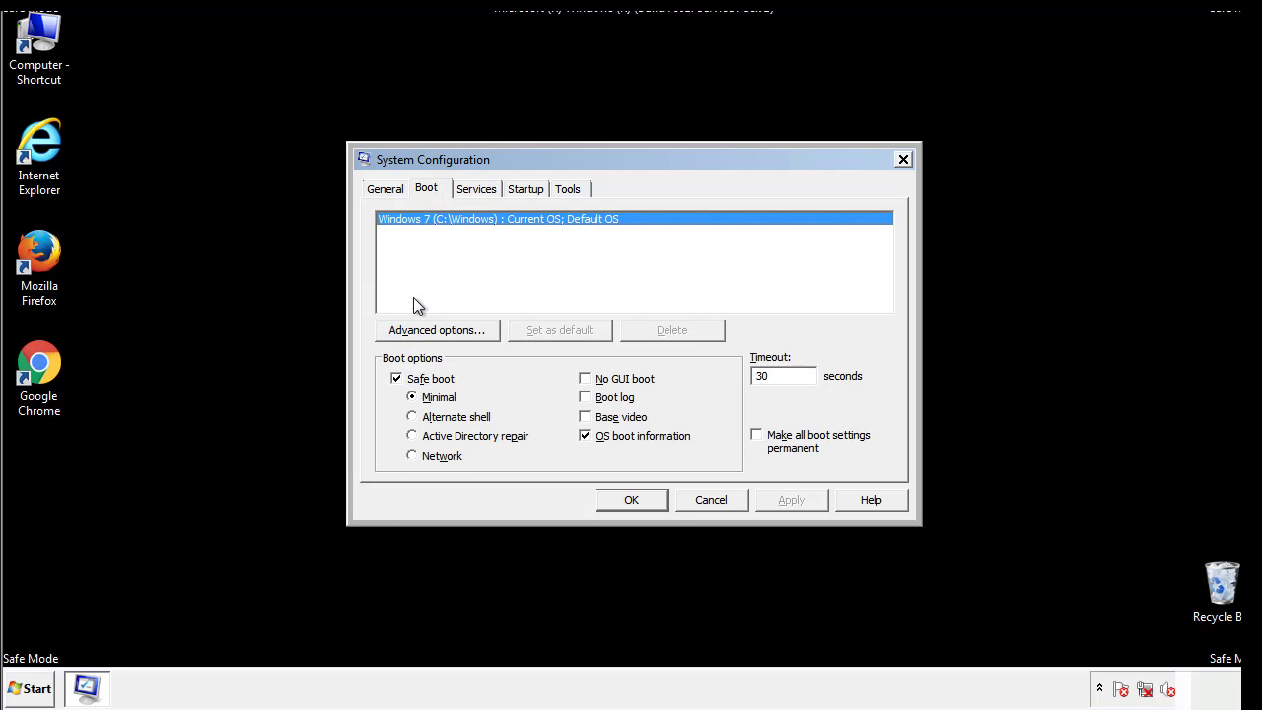
pyautogui.click(398, 379)
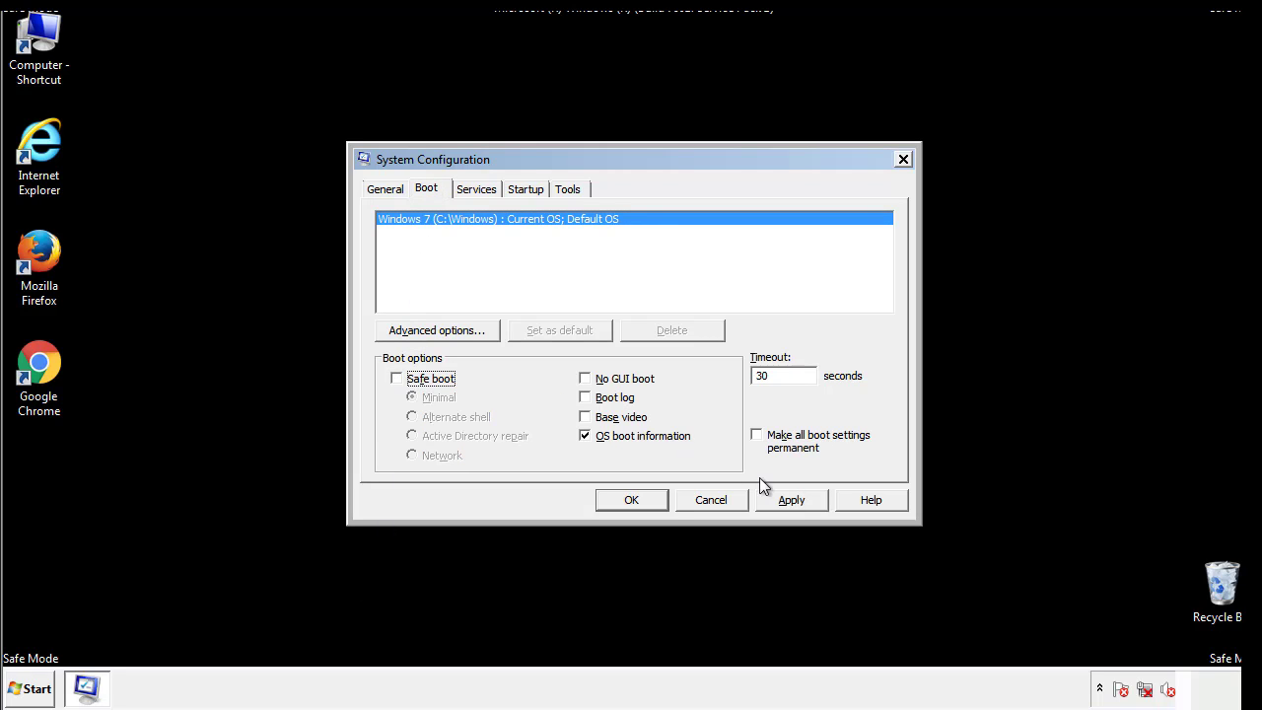
pyautogui.click(794, 499)
pyautogui.click(629, 500)
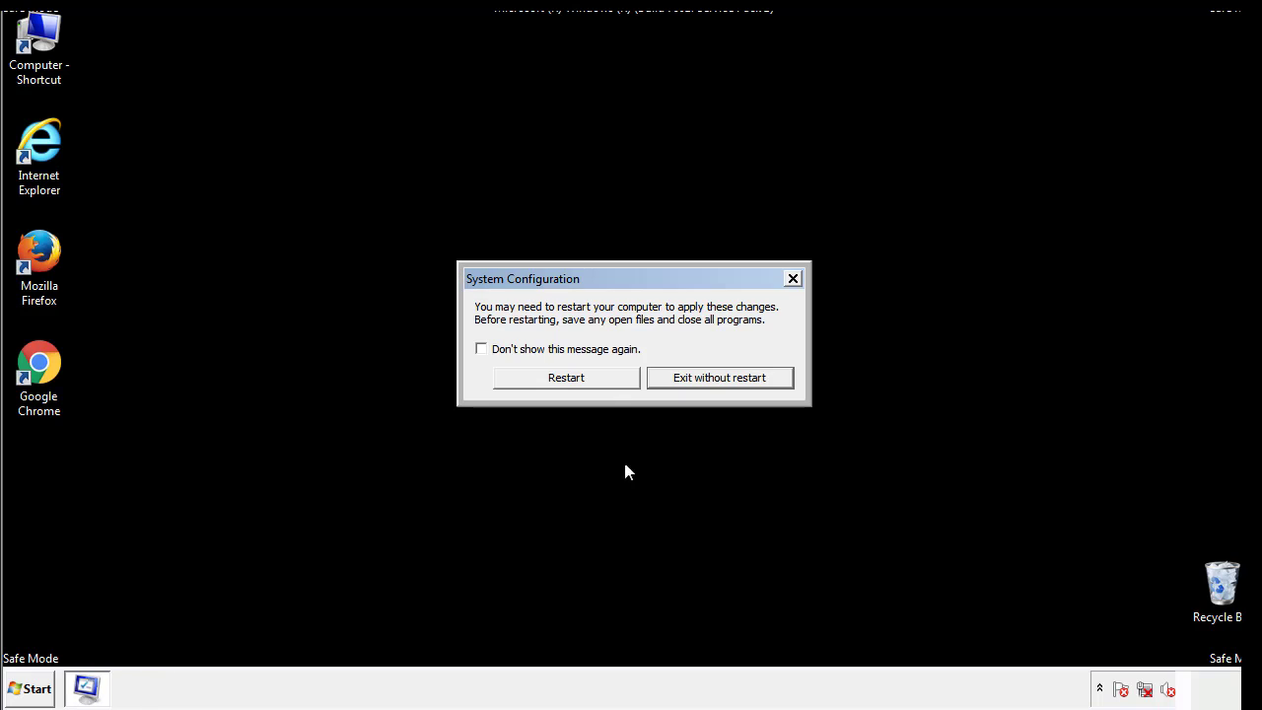
pyautogui.click(584, 385)
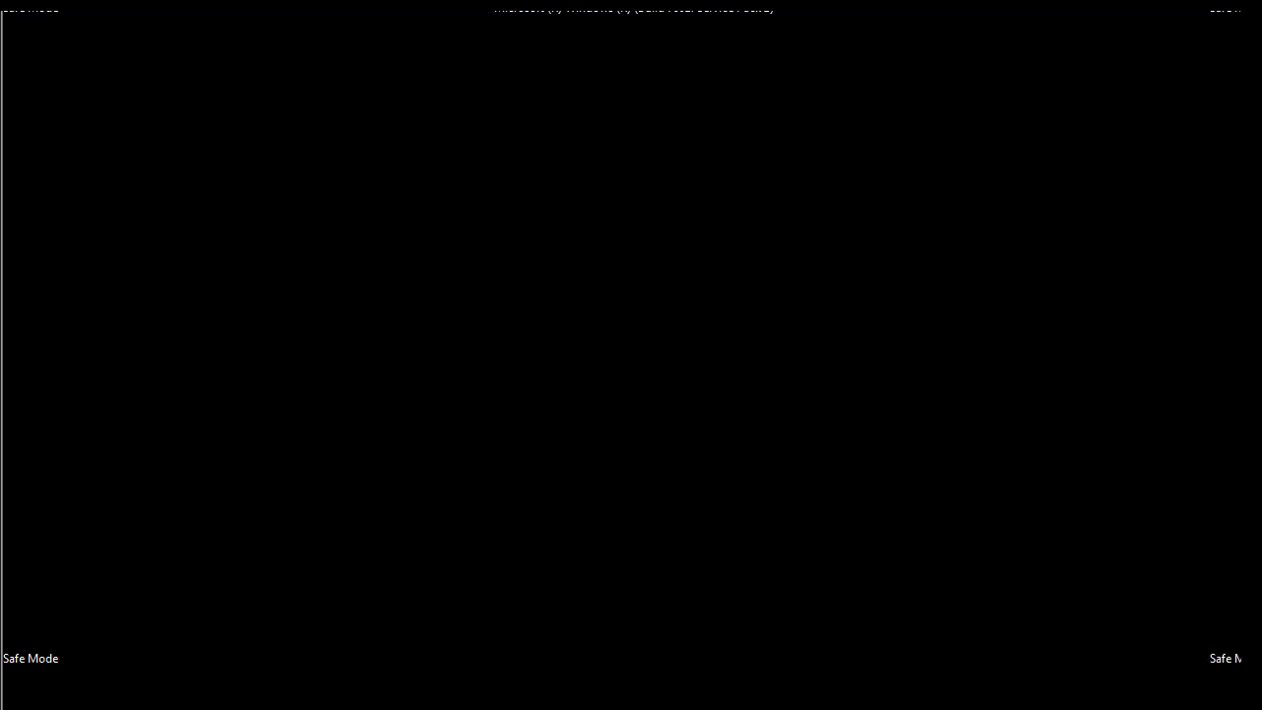